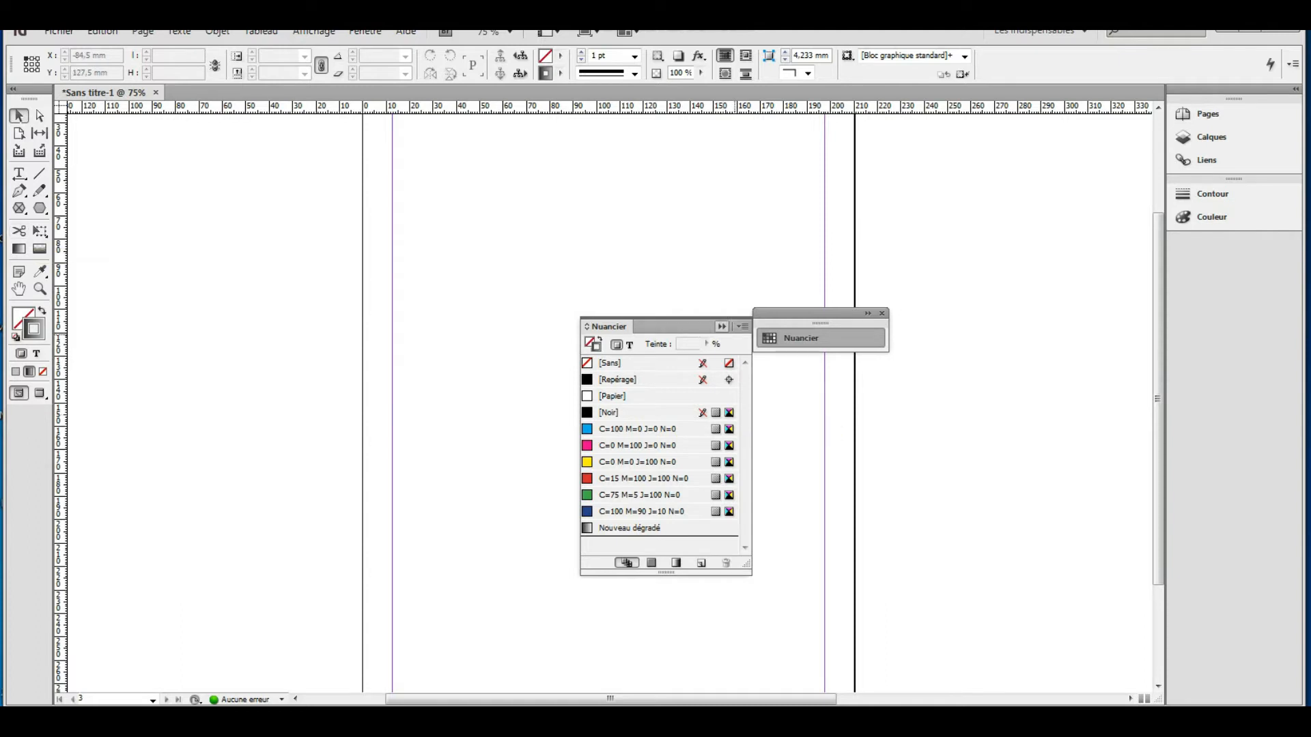
Move the Nuancier swatches panel to the right of the page and bring up the frame-shape tool flyout.
{"action": "left_click", "coordinate": [721, 326]}
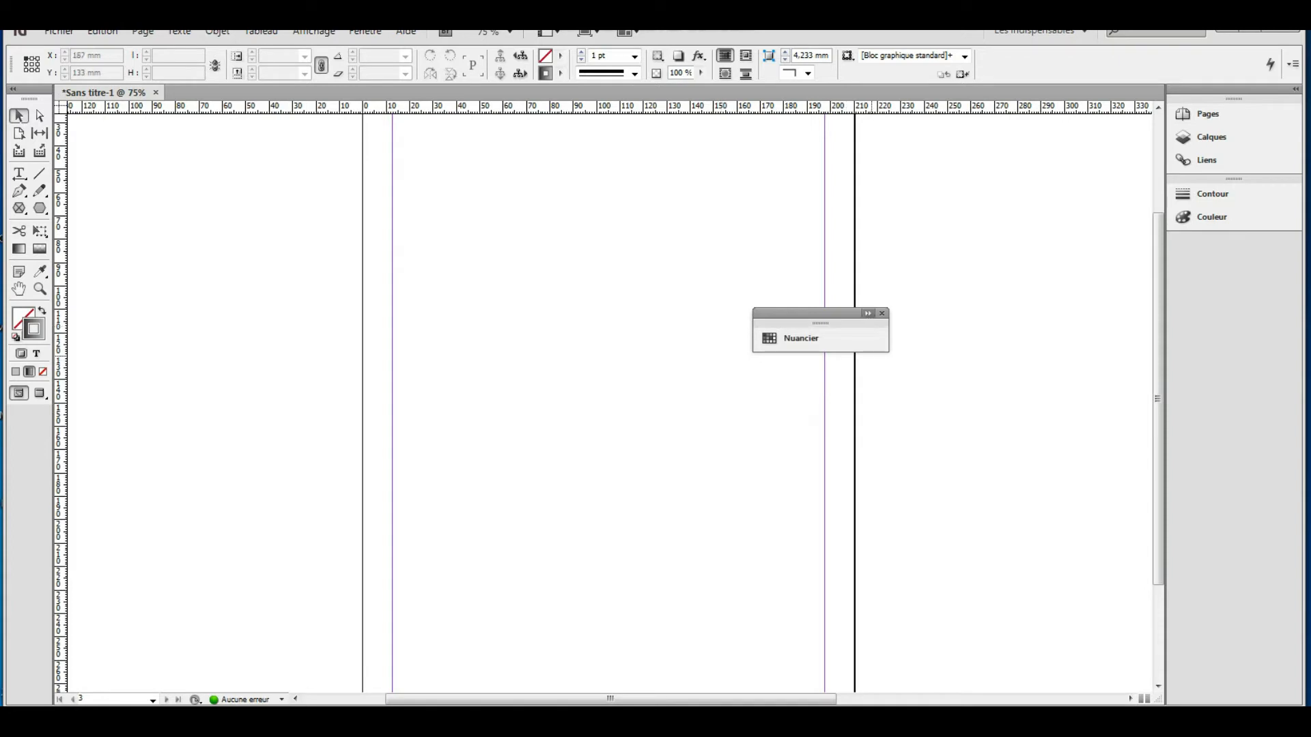
{"action": "left_click", "coordinate": [792, 338]}
{"action": "left_click_drag", "start_coordinate": [840, 315], "coordinate": [1028, 297]}
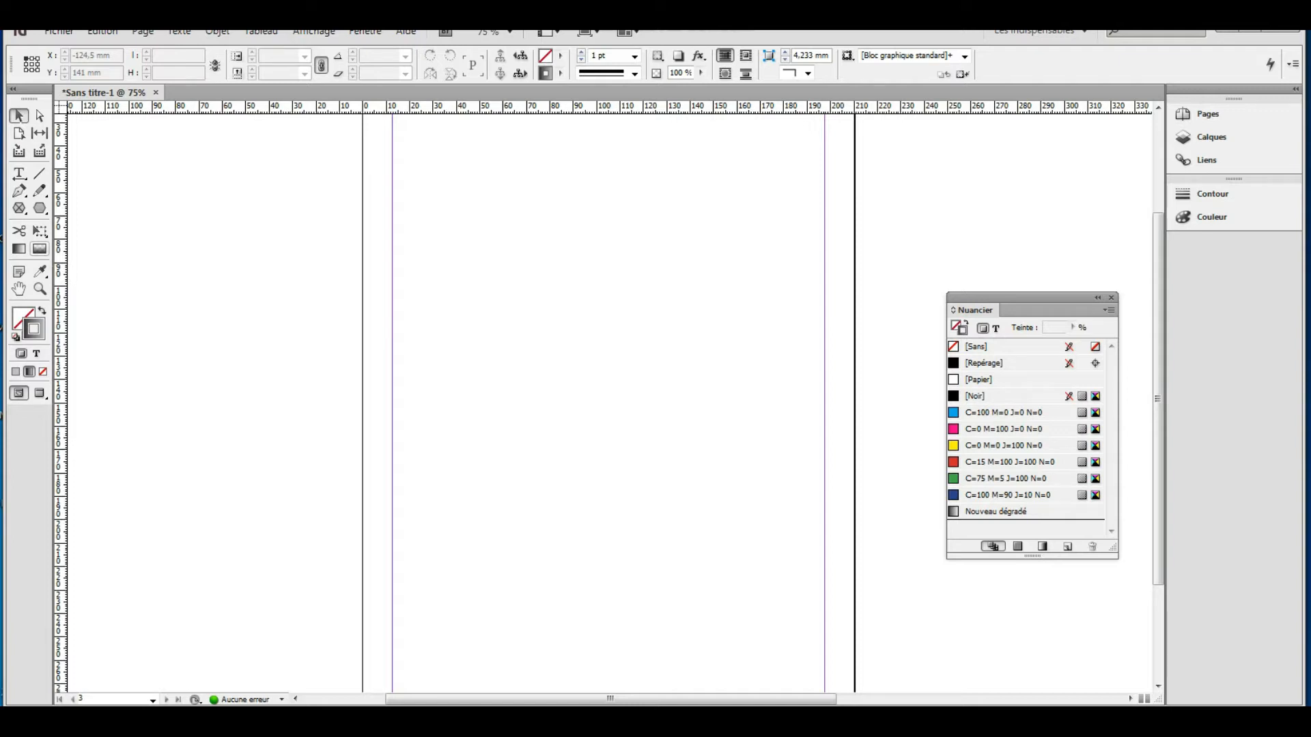
{"action": "left_click", "coordinate": [39, 209]}
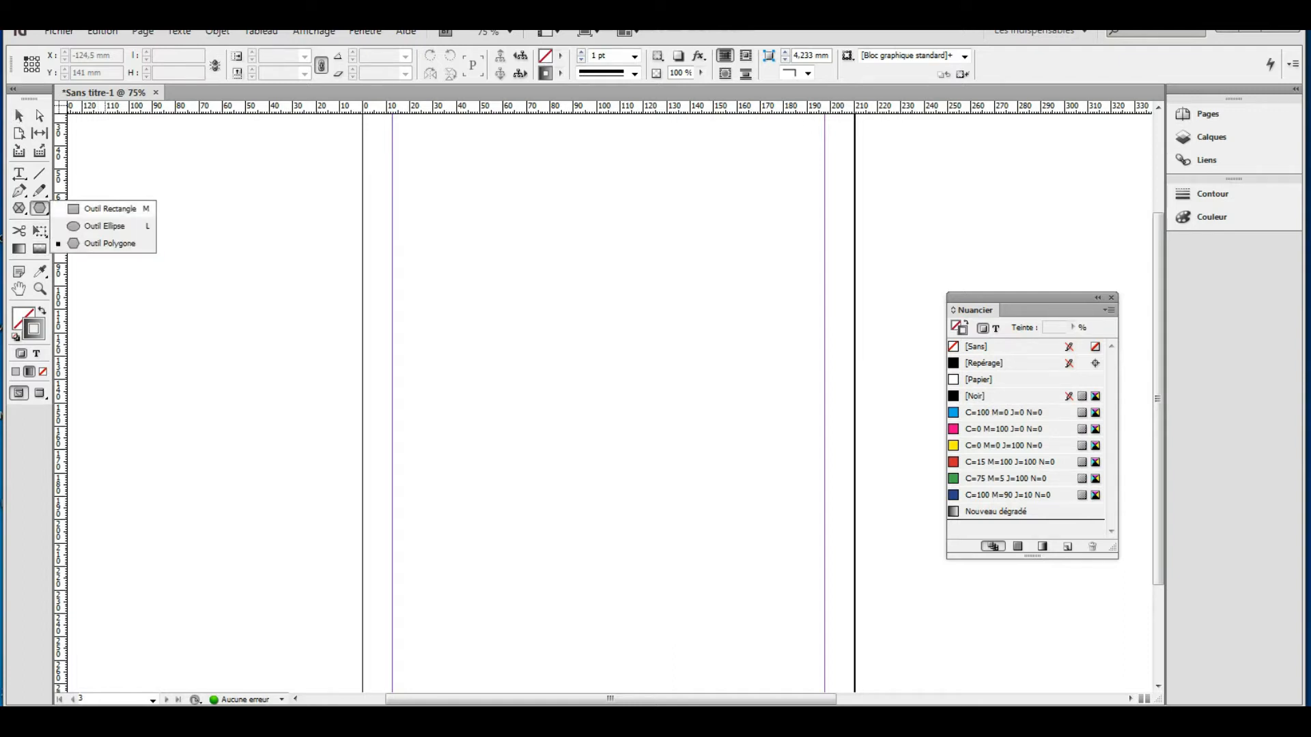
Draw a rectangle frame about 164 × 60.5 mm near the top of the page with the Rectangle tool.
{"action": "left_click", "coordinate": [110, 208]}
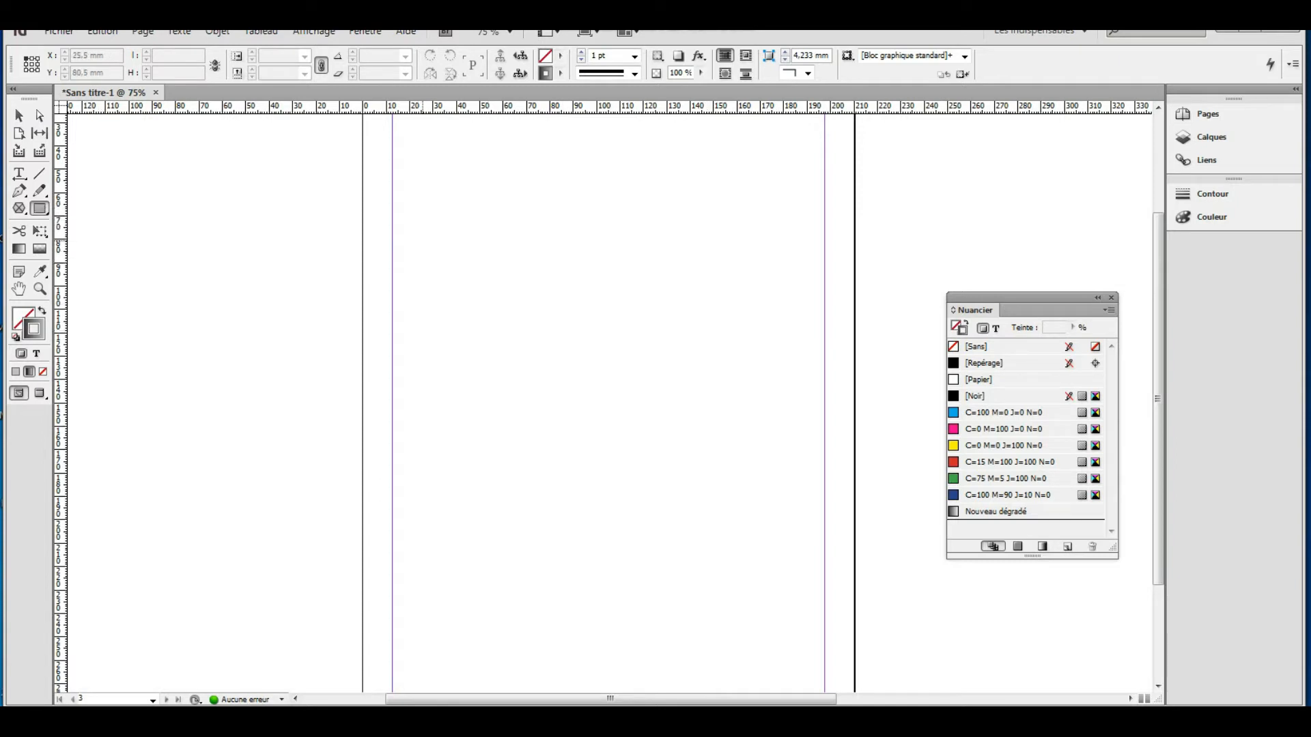
{"action": "left_click_drag", "start_coordinate": [416, 184], "coordinate": [799, 325]}
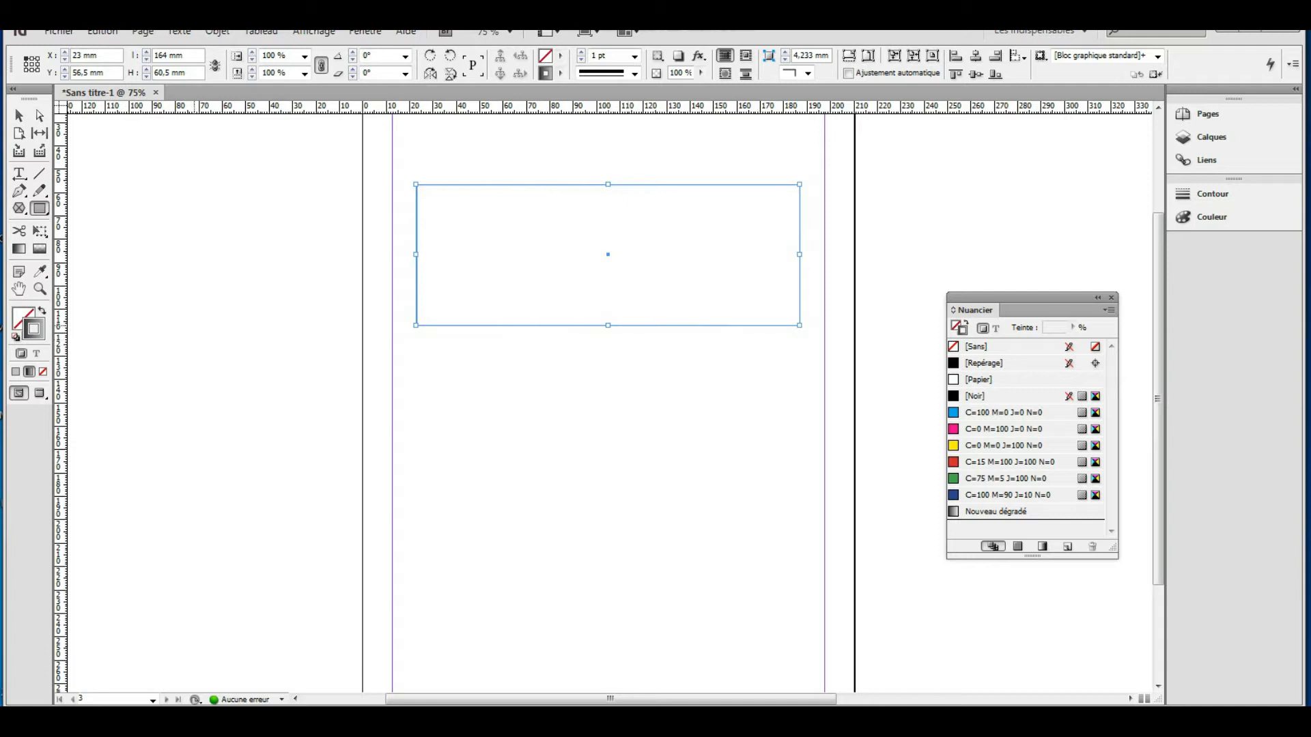
Give the frame a cyan C=100 stroke and apply a gradient feather across it.
{"action": "left_click", "coordinate": [39, 248]}
{"action": "left_click", "coordinate": [560, 73]}
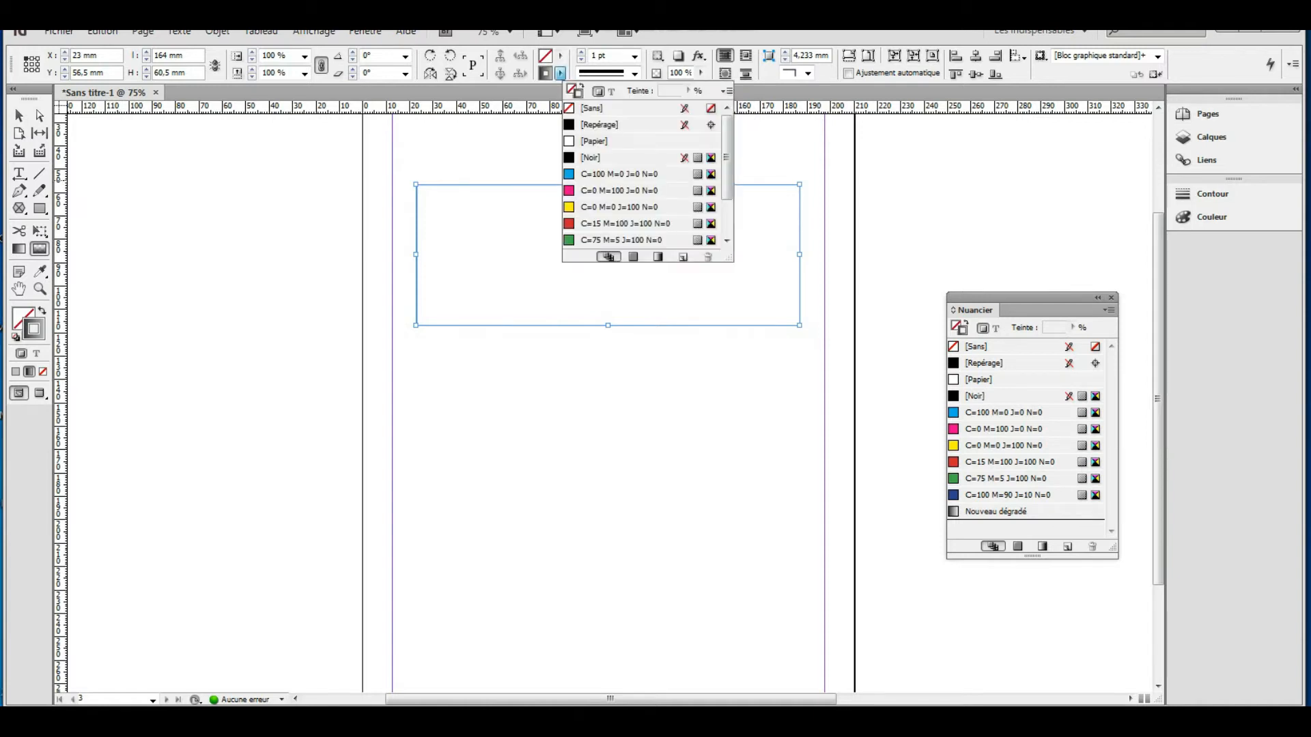
{"action": "left_click", "coordinate": [619, 174]}
{"action": "left_click_drag", "start_coordinate": [459, 198], "coordinate": [776, 296]}
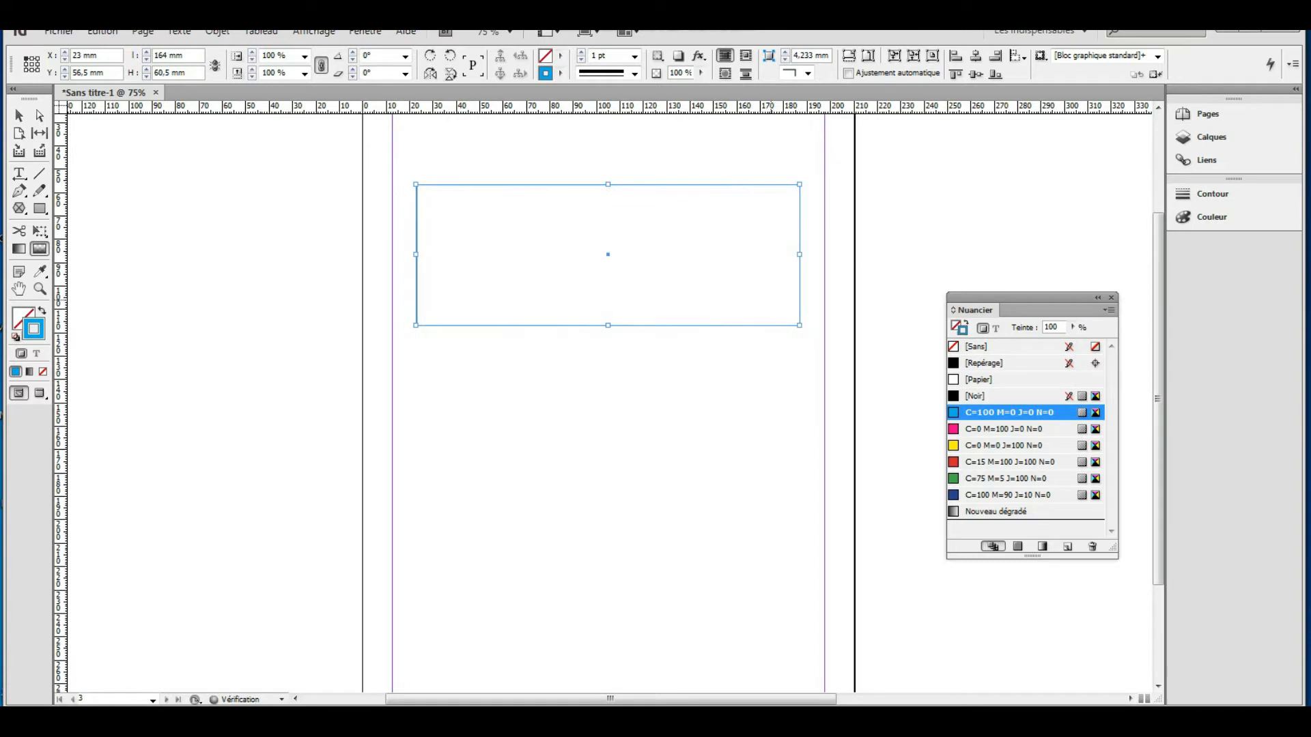
{"action": "left_click_drag", "start_coordinate": [725, 206], "coordinate": [588, 258]}
Fill the rectangle with cyan C=100 fading to white toward the right.
{"action": "left_click", "coordinate": [560, 55]}
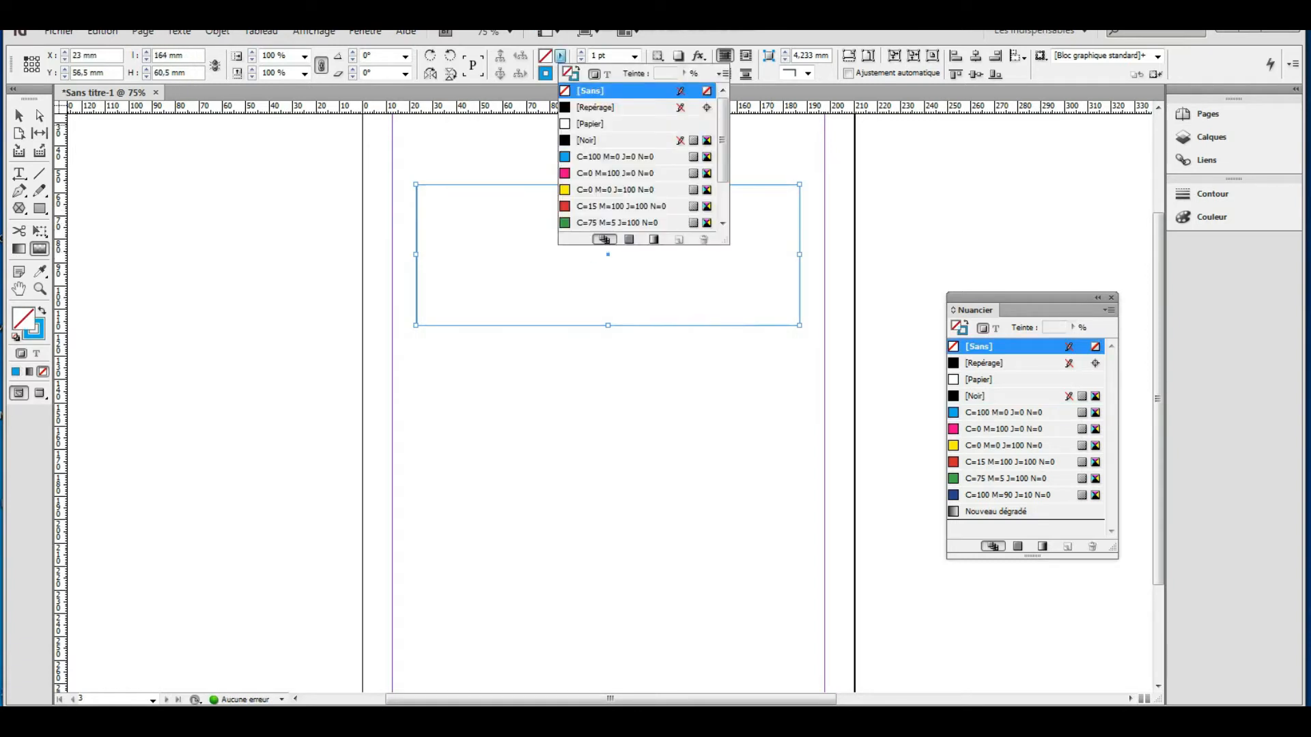
{"action": "left_click", "coordinate": [618, 156]}
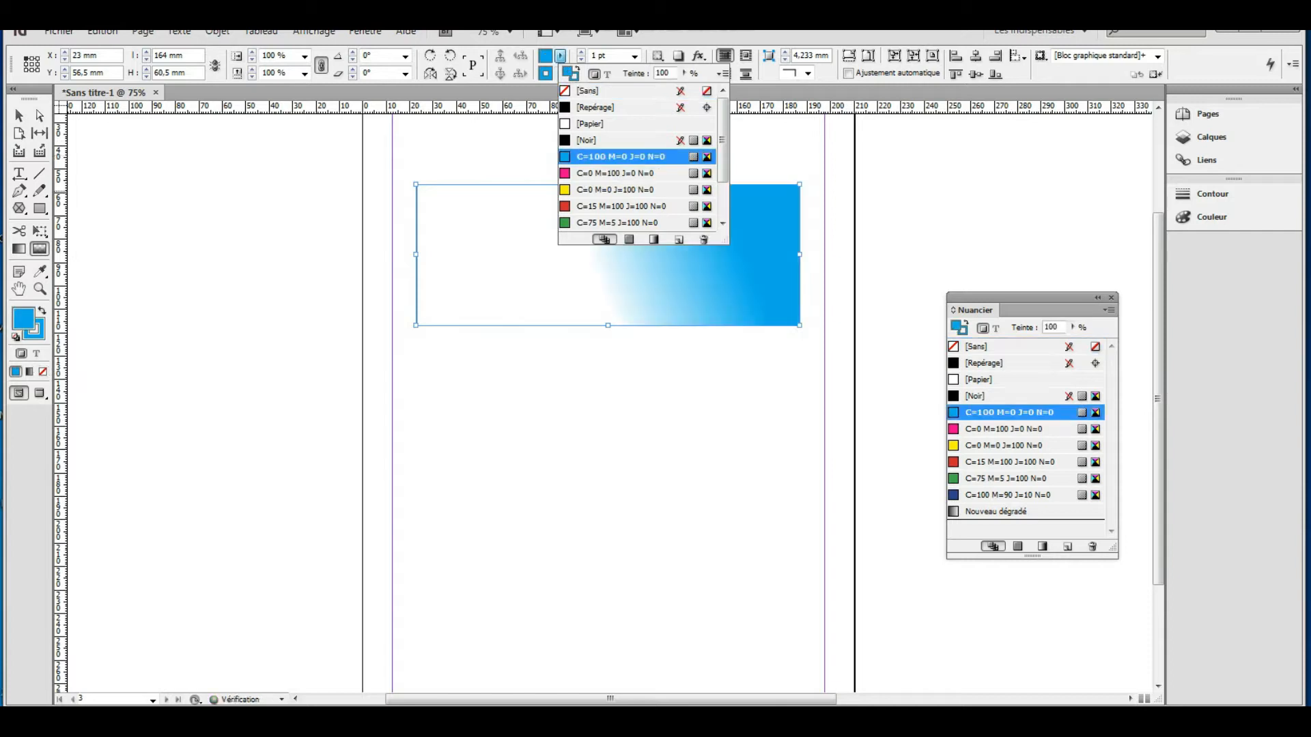
{"action": "left_click_drag", "start_coordinate": [440, 190], "coordinate": [702, 304]}
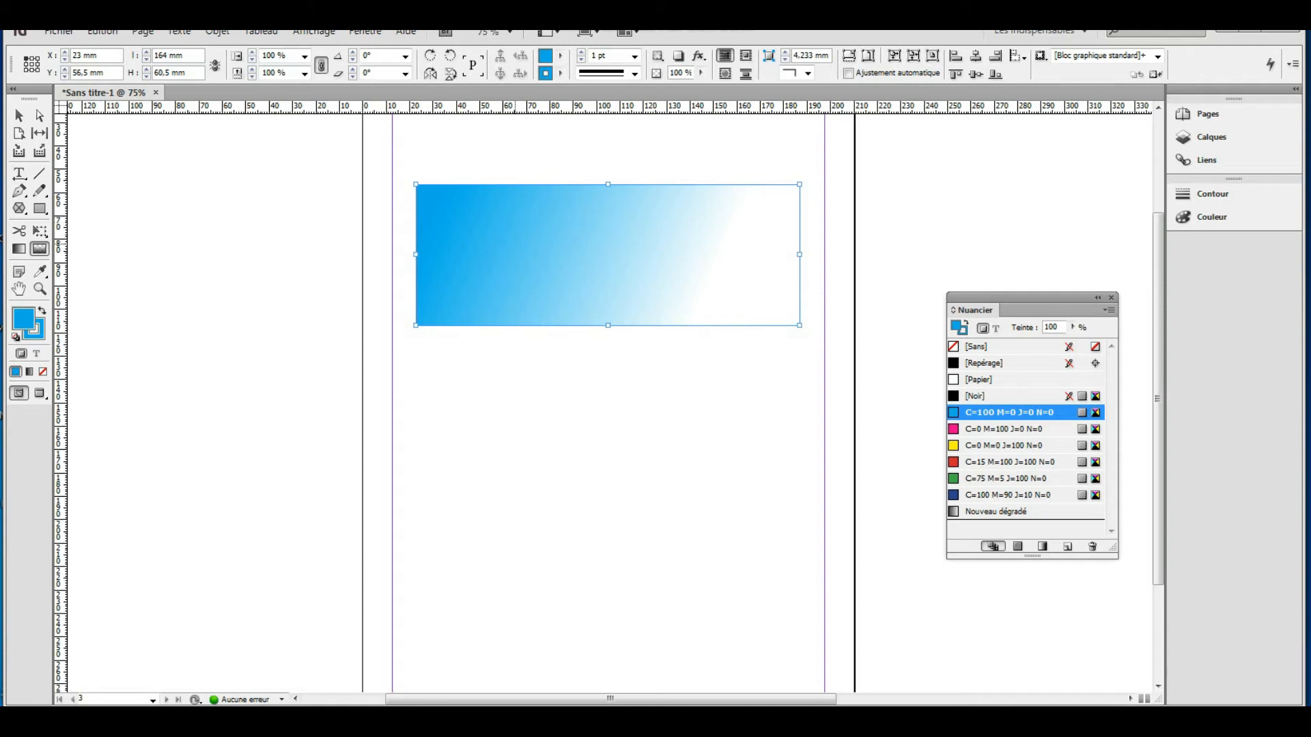
Recolour the rectangle yellow J=100 and feather it so it fades to white toward the top.
{"action": "left_click", "coordinate": [959, 431]}
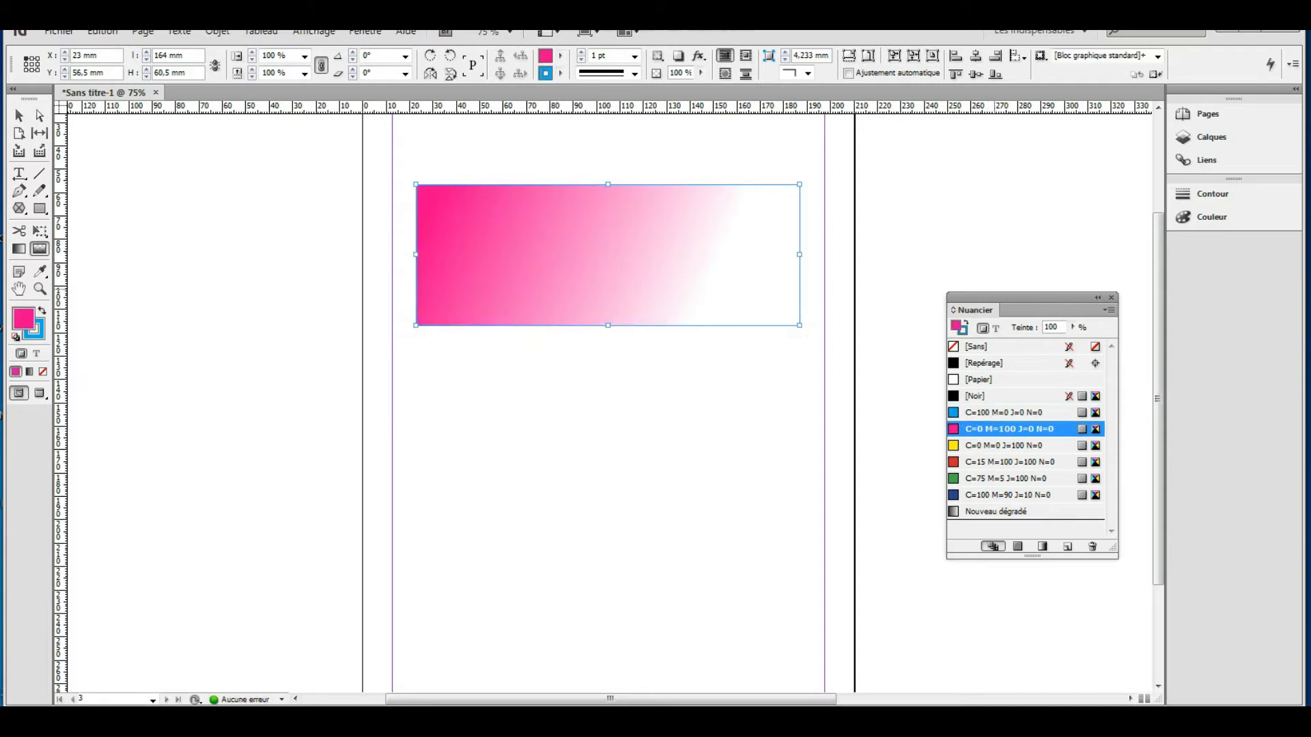
{"action": "left_click_drag", "start_coordinate": [1014, 297], "coordinate": [1004, 203]}
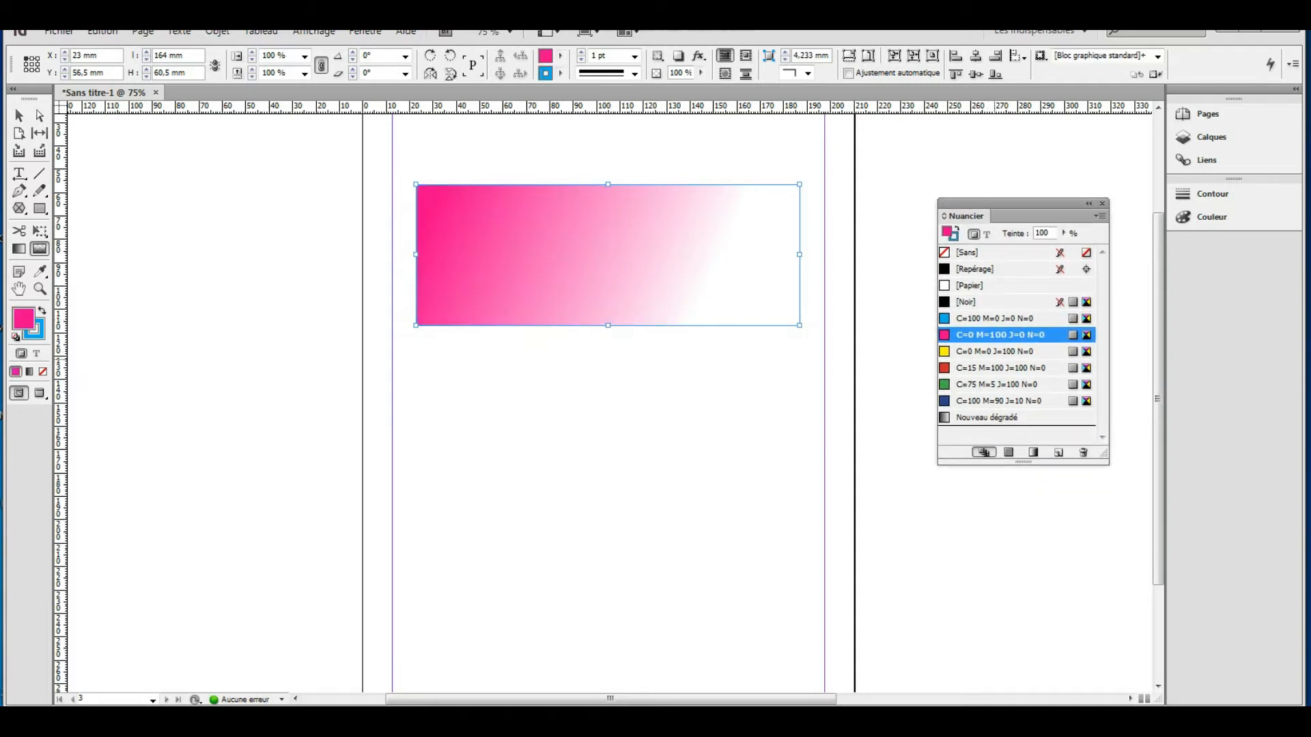
{"action": "left_click", "coordinate": [946, 352]}
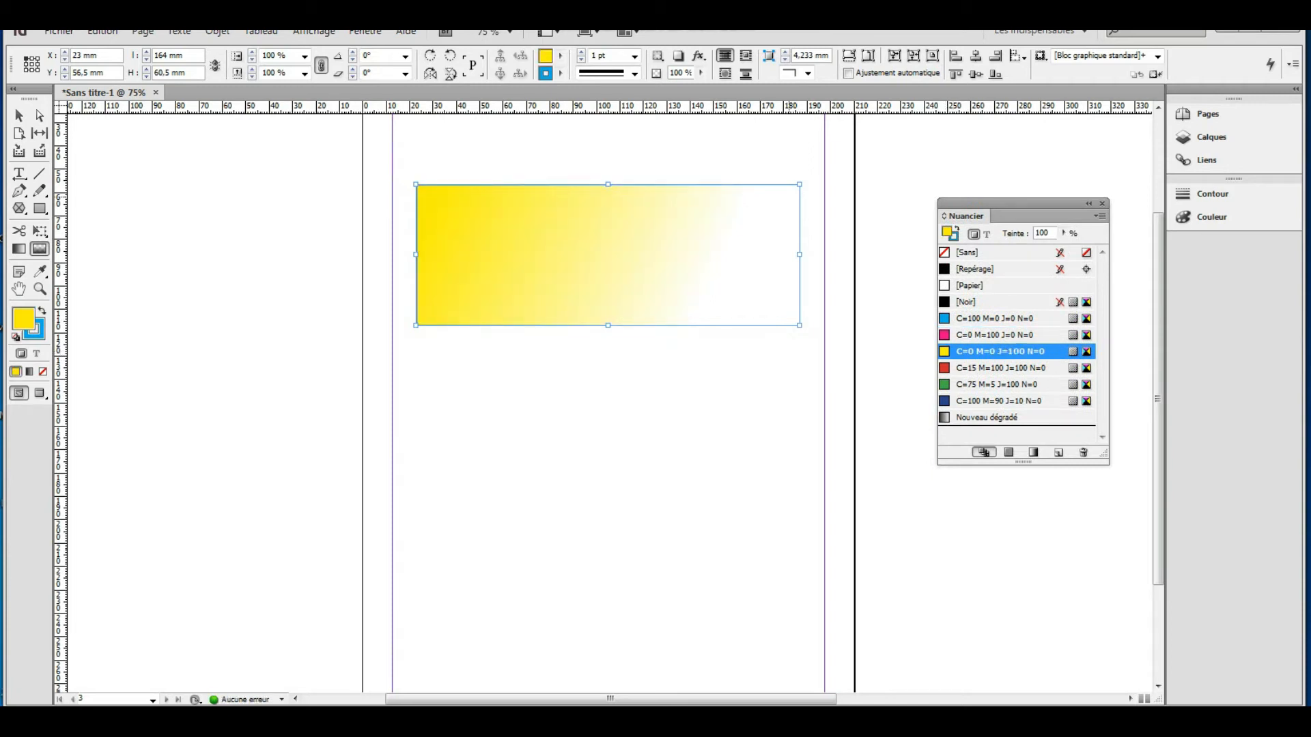
{"action": "left_click_drag", "start_coordinate": [788, 190], "coordinate": [547, 266]}
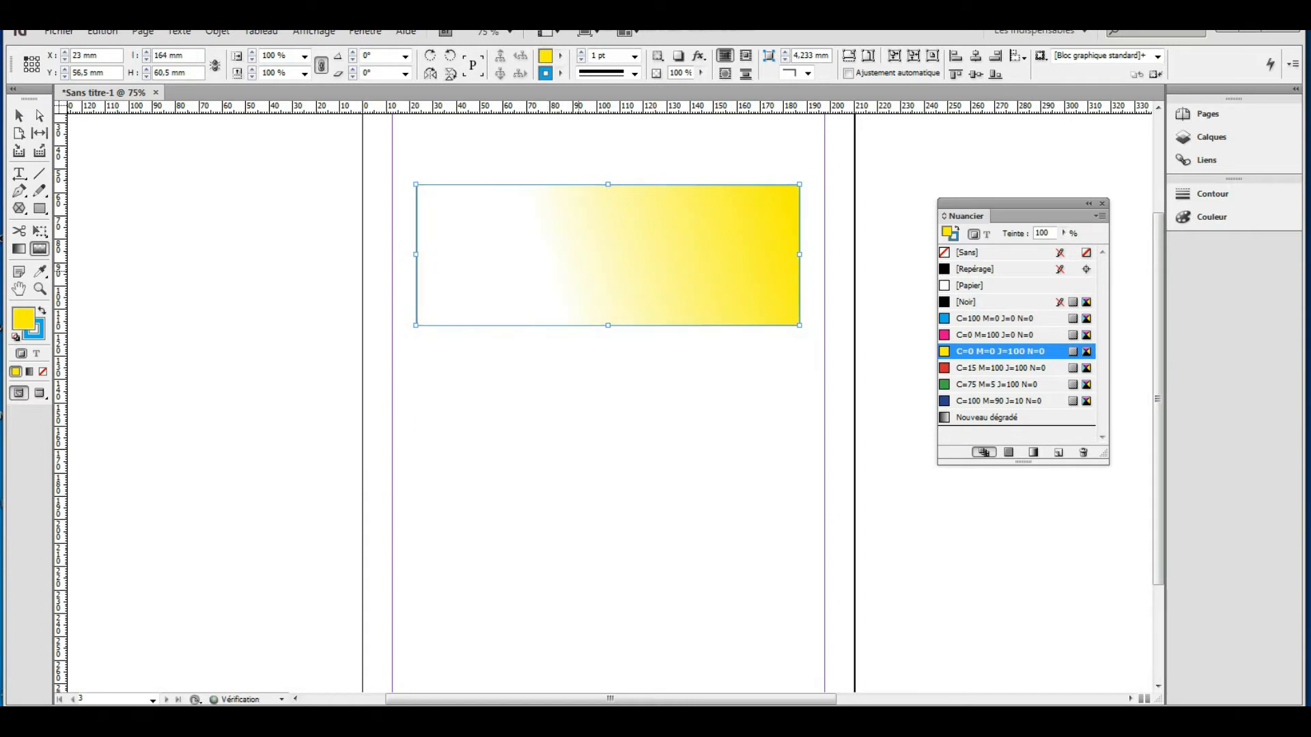
{"action": "left_click_drag", "start_coordinate": [581, 189], "coordinate": [586, 218]}
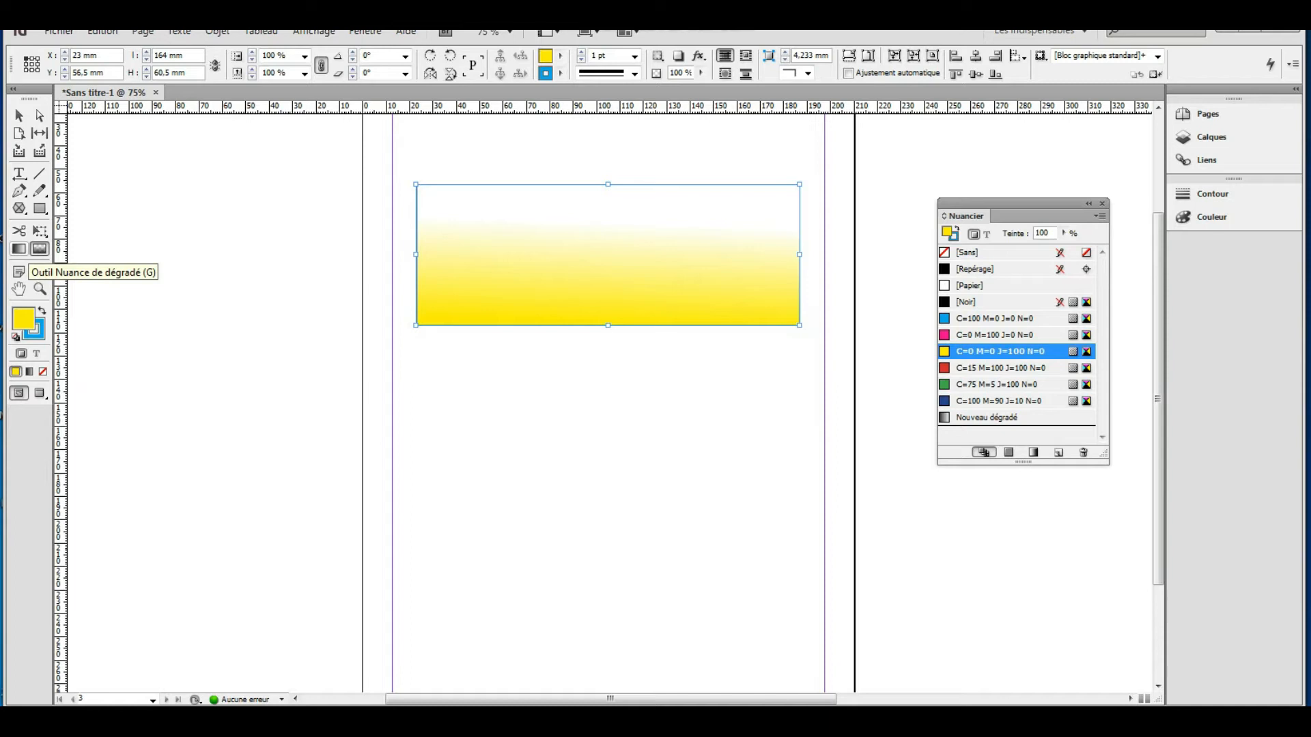
Apply a linear black-to-white gradient fill across the rectangle, darkening toward the right.
{"action": "double_click", "coordinate": [19, 250]}
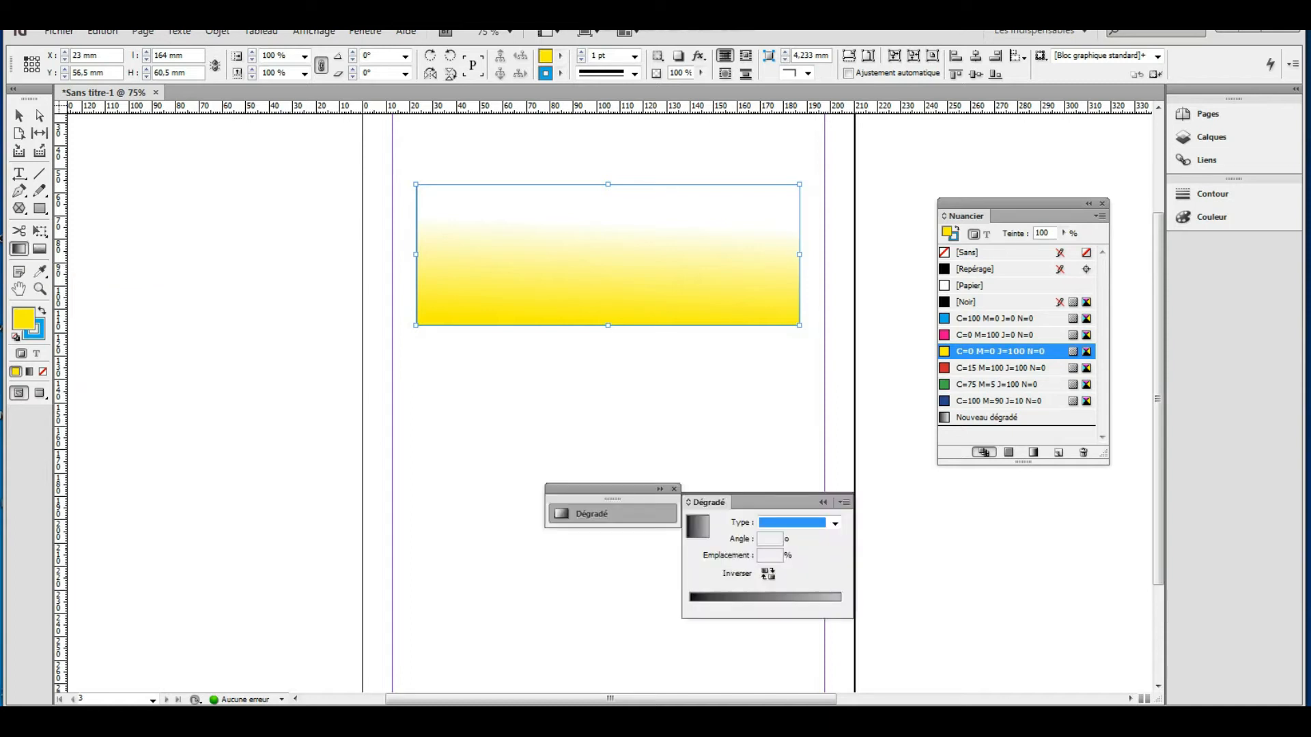
{"action": "left_click_drag", "start_coordinate": [705, 502], "coordinate": [737, 448]}
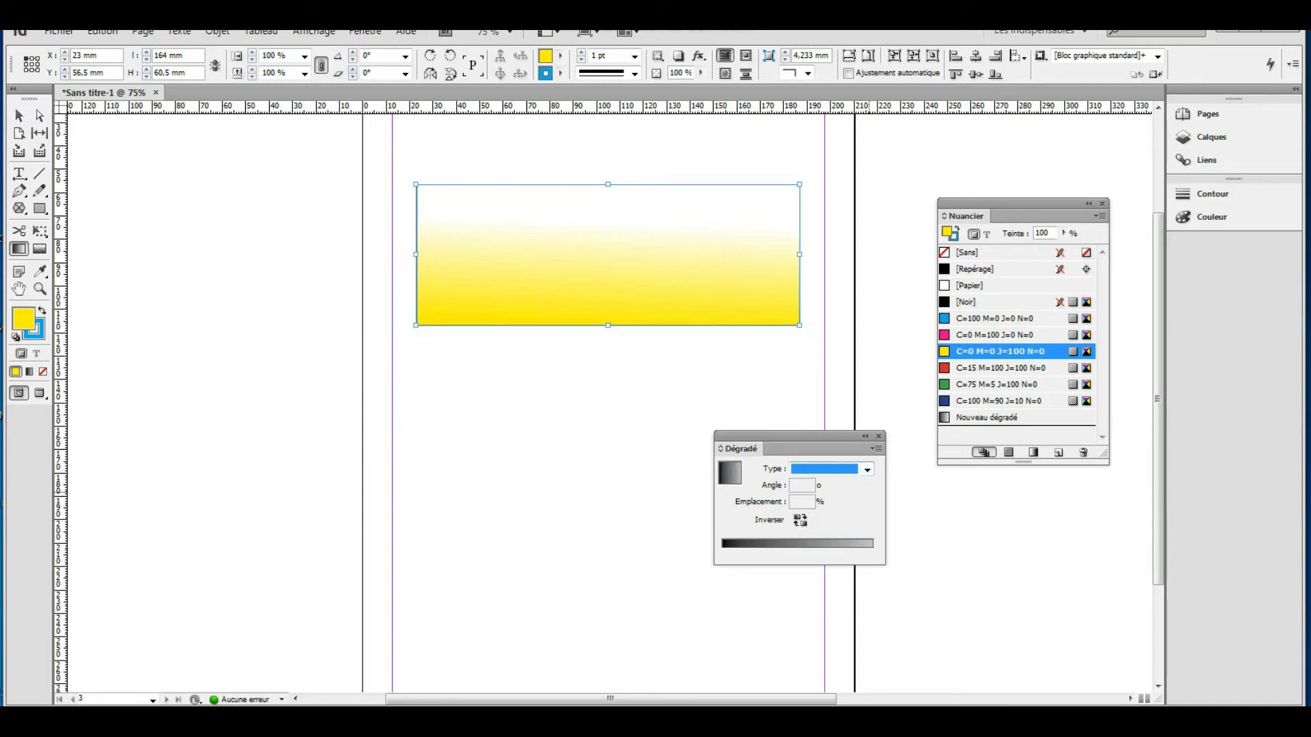
{"action": "left_click", "coordinate": [867, 469]}
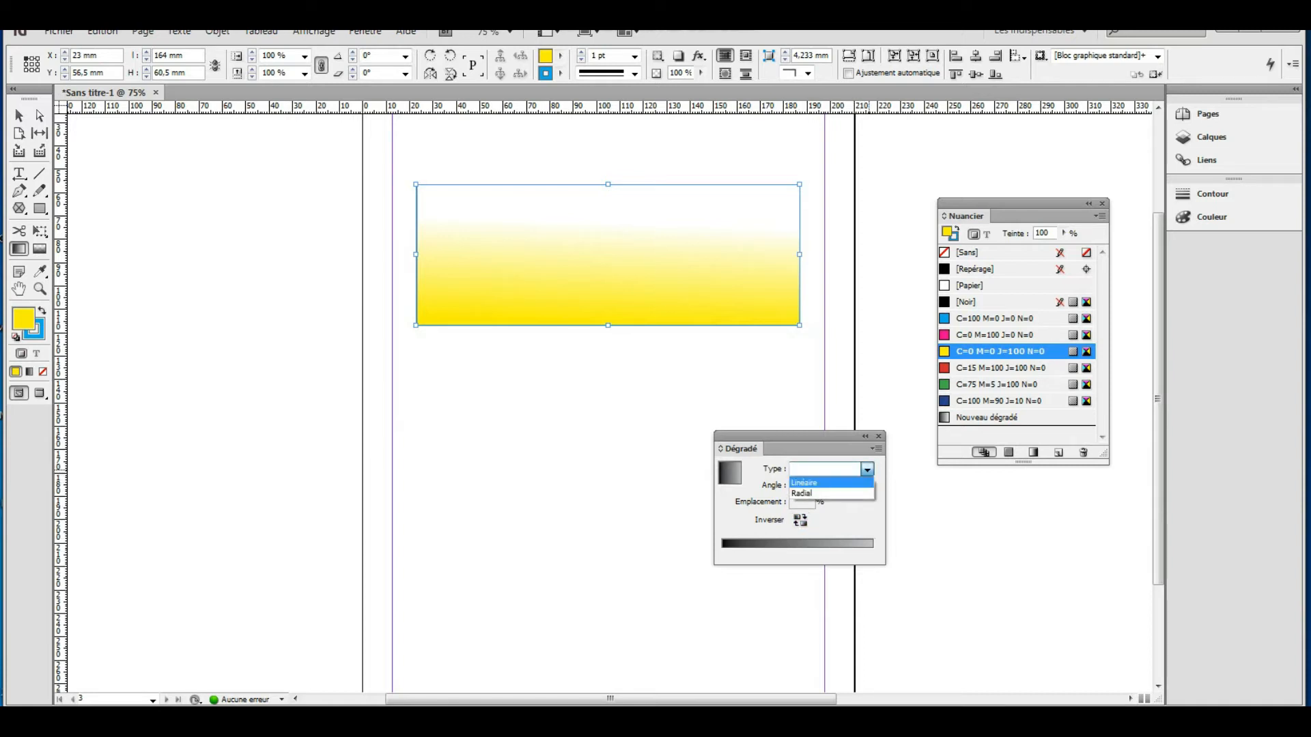
{"action": "left_click", "coordinate": [804, 483]}
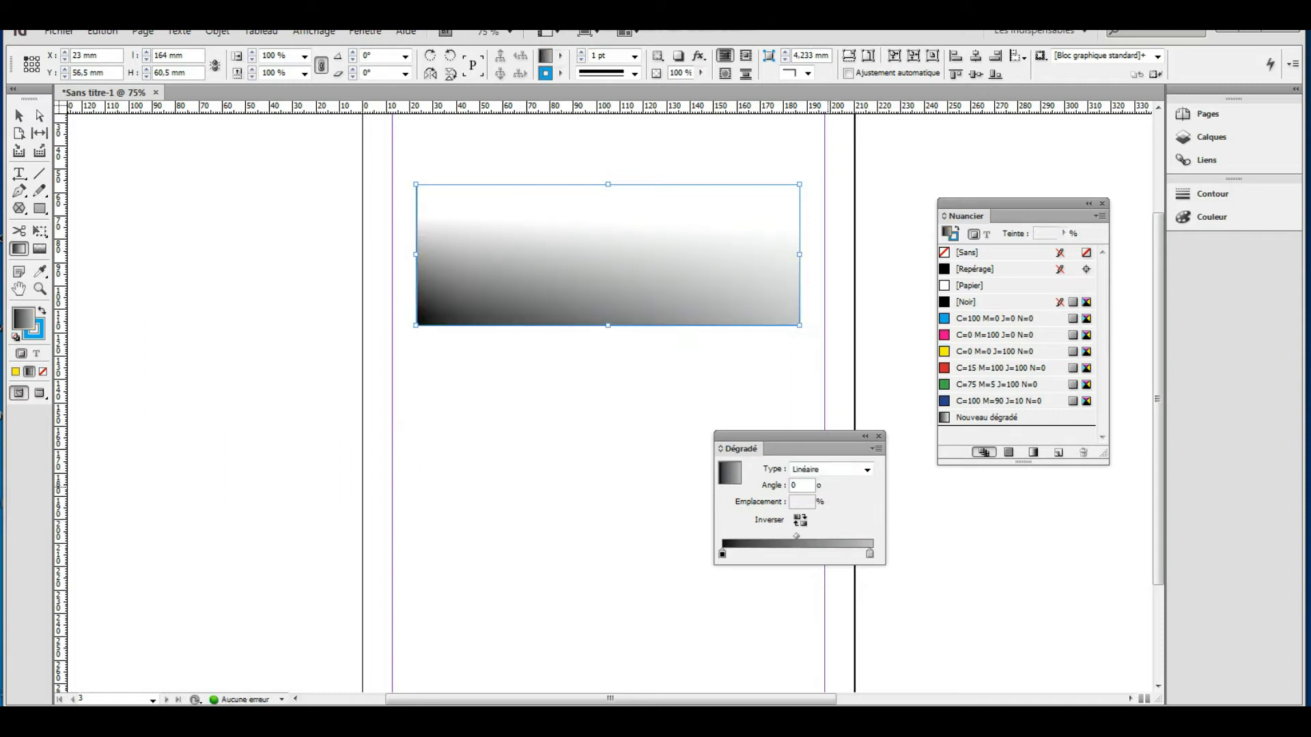
{"action": "left_click_drag", "start_coordinate": [444, 193], "coordinate": [744, 287]}
{"action": "left_click_drag", "start_coordinate": [792, 228], "coordinate": [640, 268]}
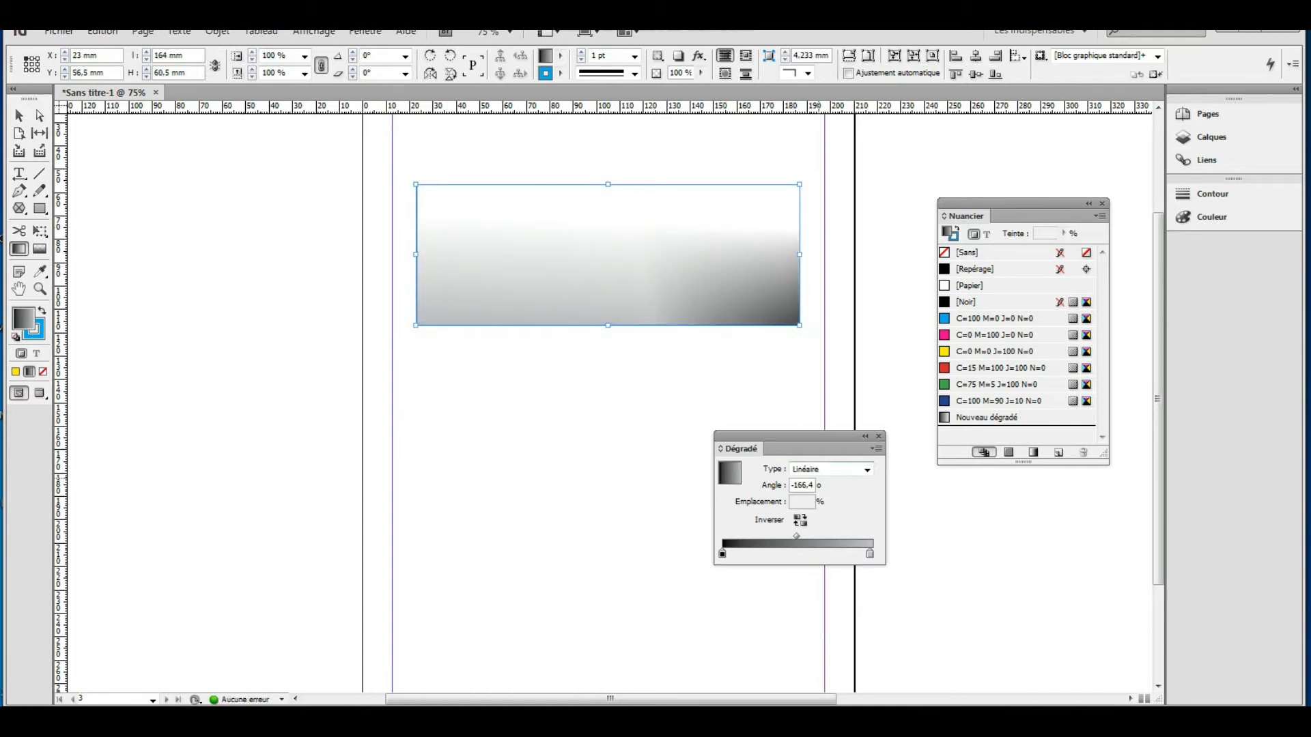
Change the gradient Type to Radial in the Dégradé panel.
{"action": "left_click", "coordinate": [867, 470]}
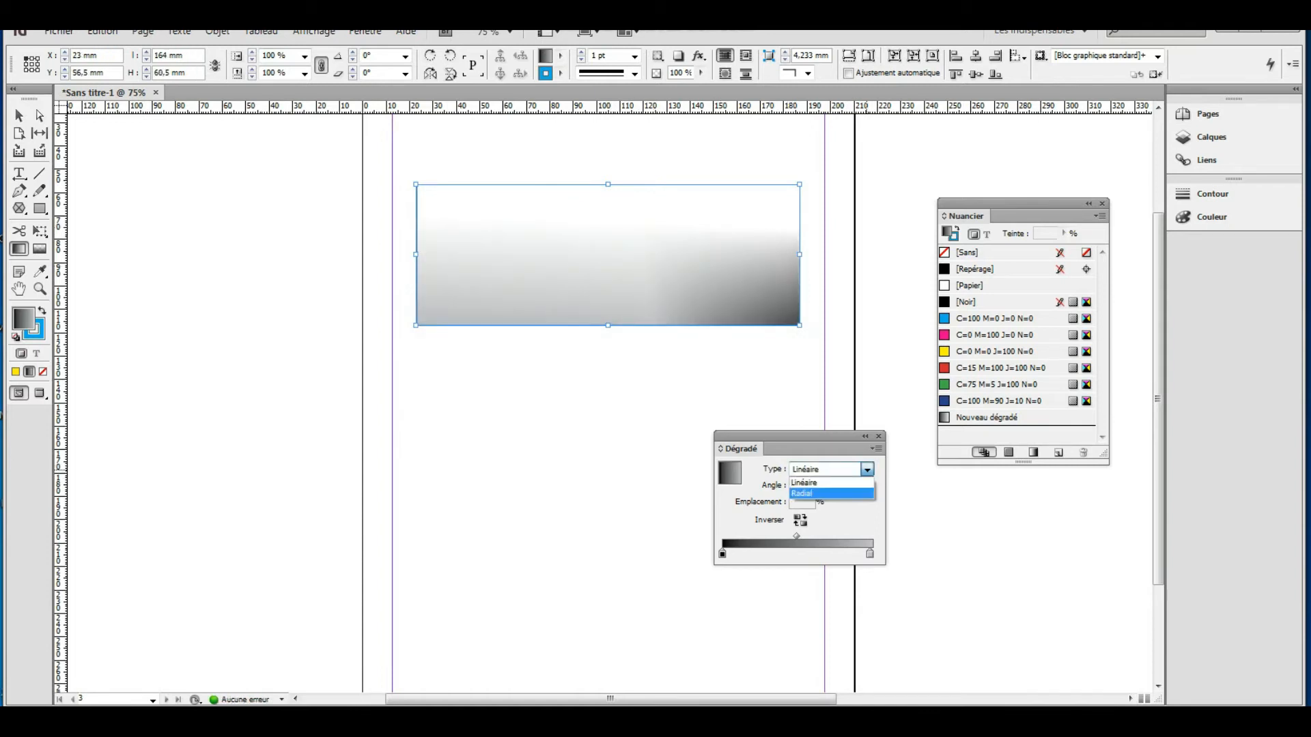
{"action": "left_click", "coordinate": [803, 493]}
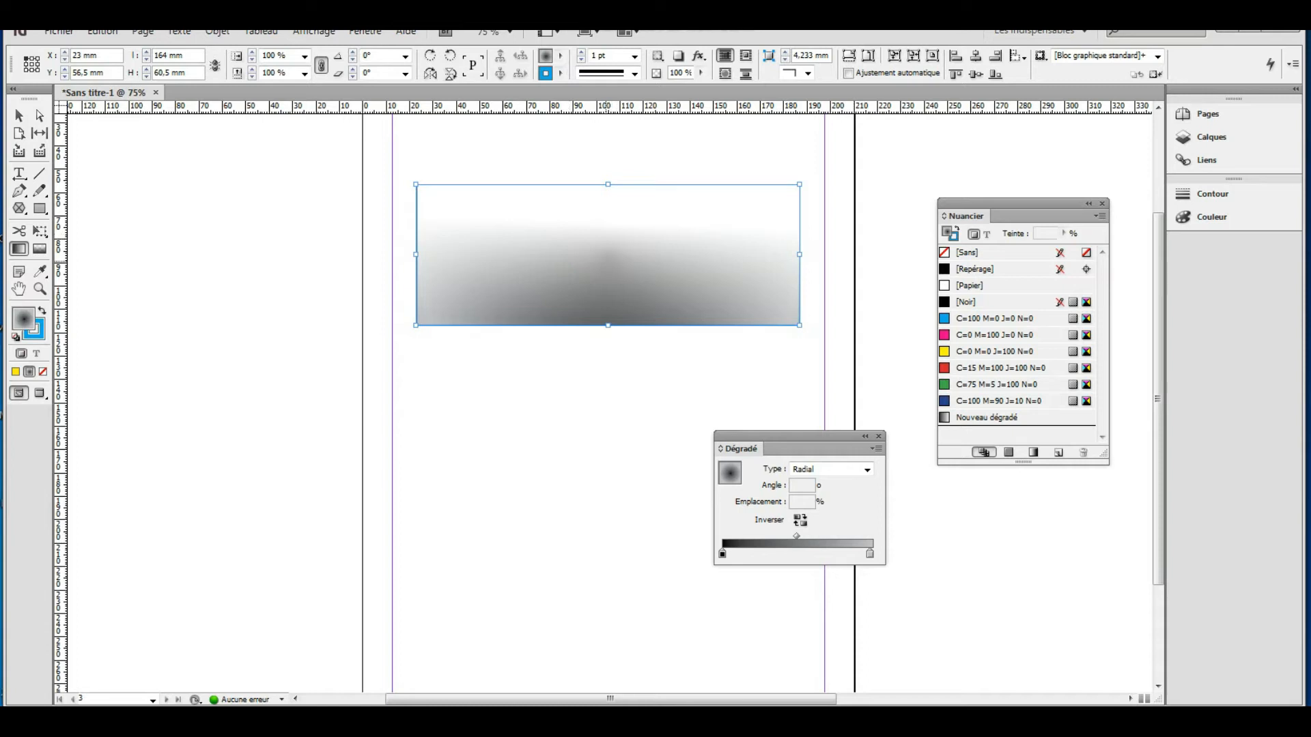
{"action": "left_click", "coordinate": [561, 55]}
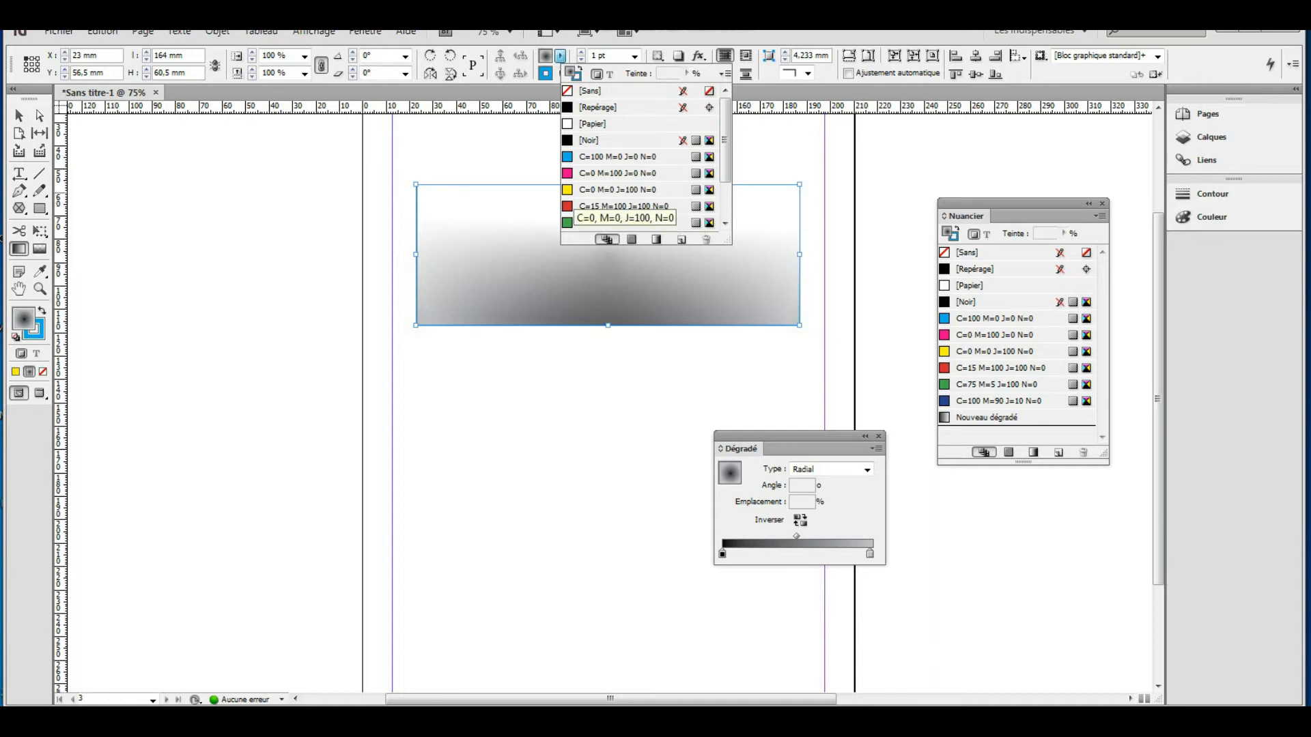
{"action": "left_click", "coordinate": [614, 190]}
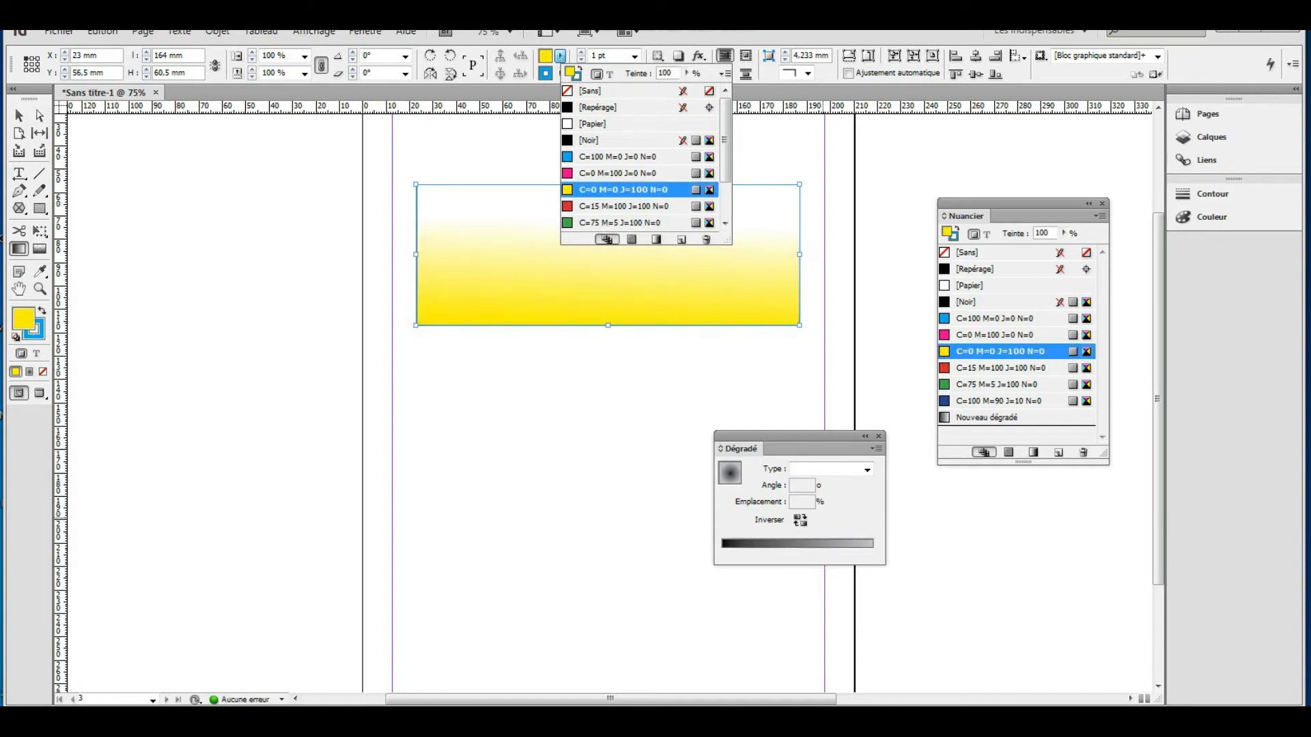
{"action": "left_click", "coordinate": [867, 469]}
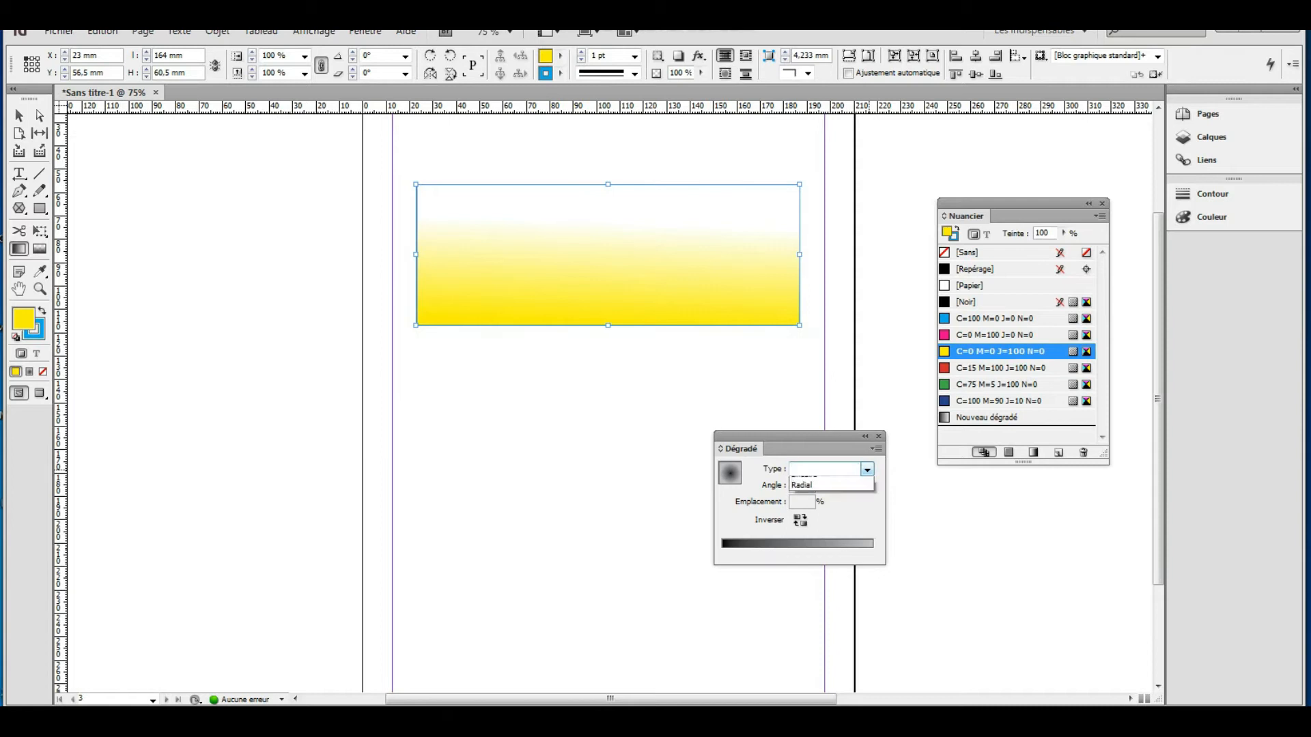
{"action": "left_click", "coordinate": [802, 493]}
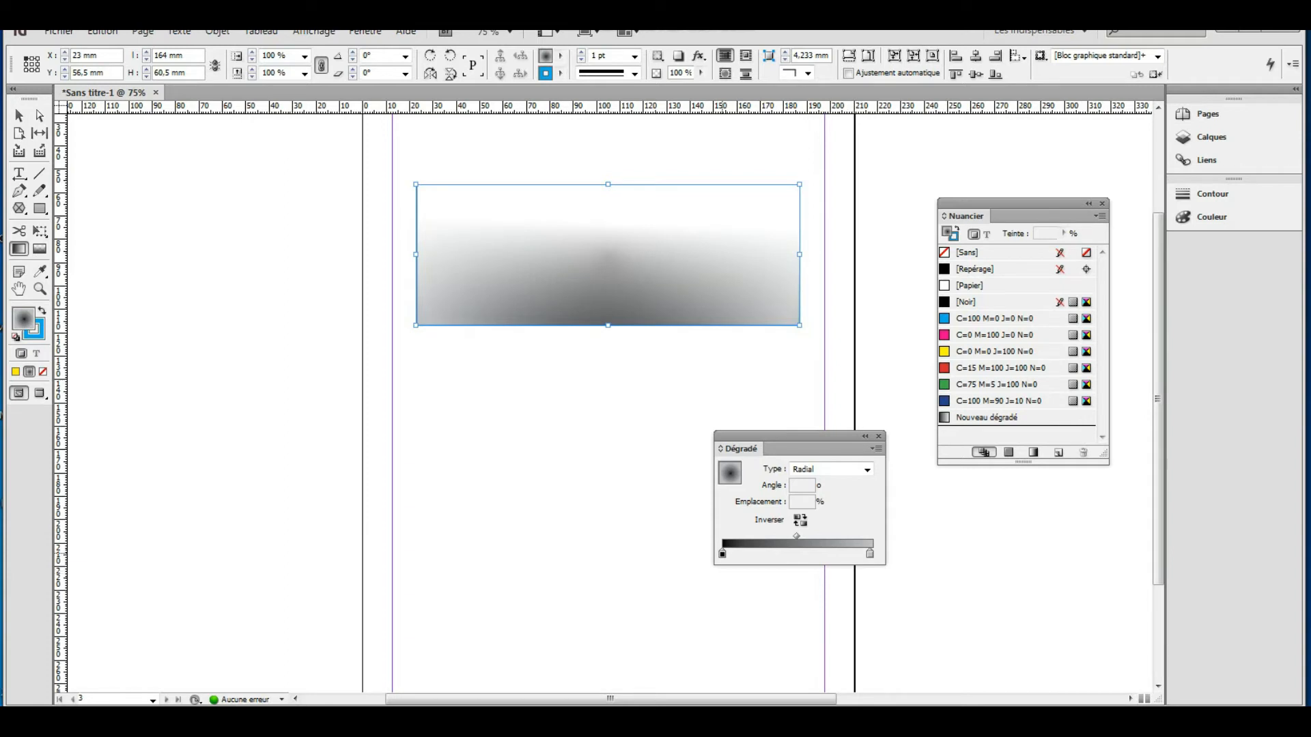
Set the radial gradient's end stop to about 96.7% and move the Dégradé panel beside the rectangle.
{"action": "left_click", "coordinate": [722, 554]}
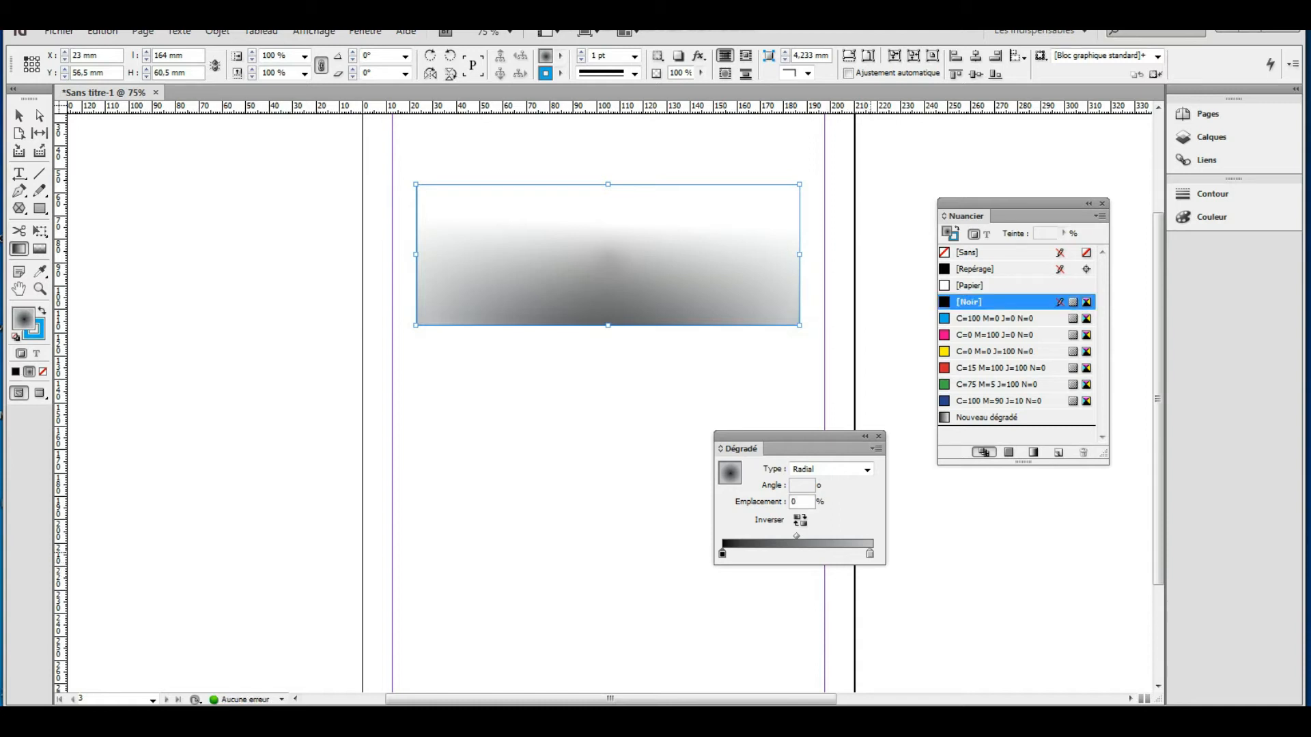
{"action": "left_click_drag", "start_coordinate": [870, 554], "coordinate": [867, 553]}
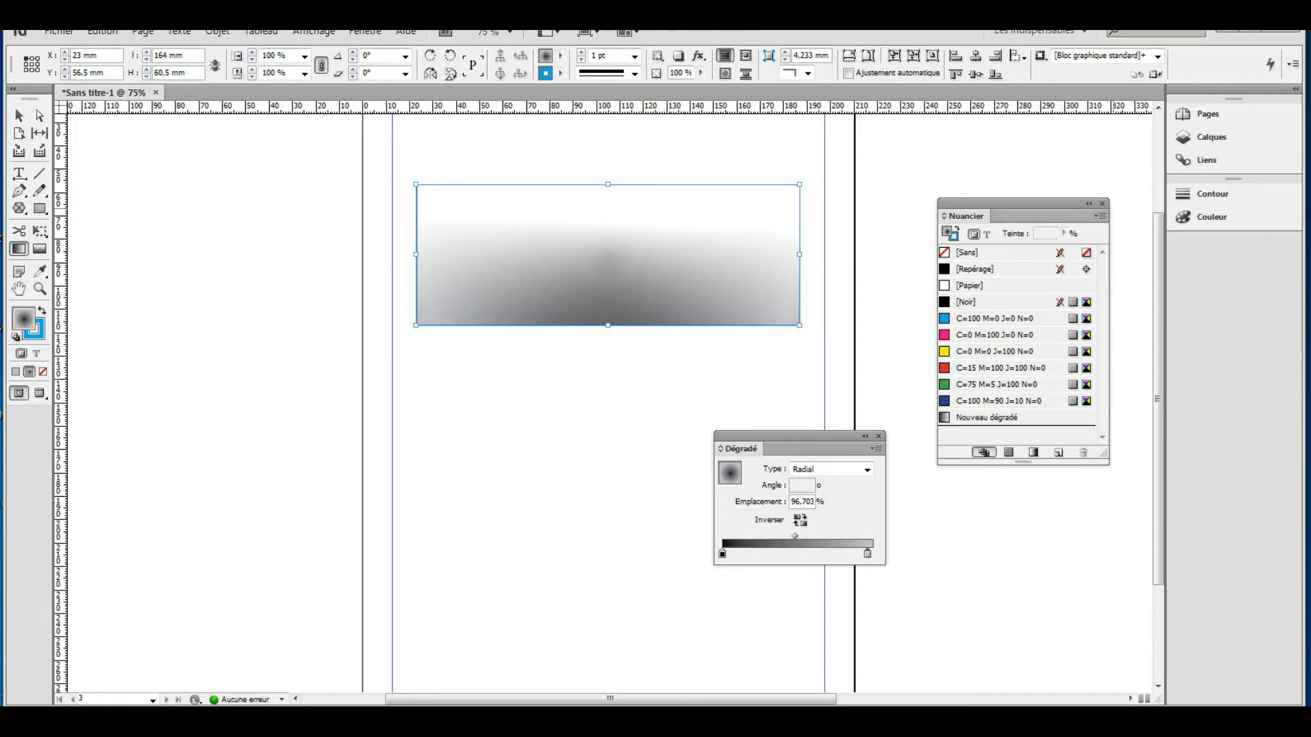
{"action": "left_click", "coordinate": [1102, 204]}
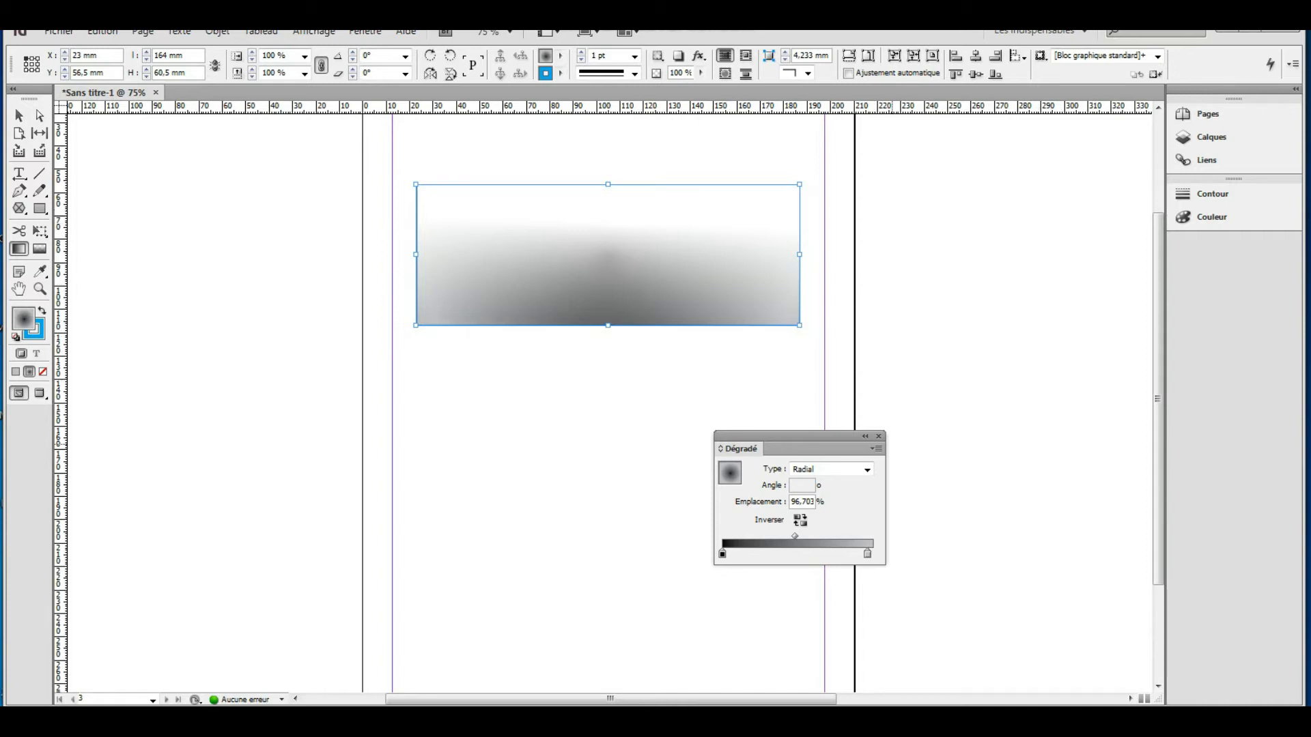
{"action": "left_click_drag", "start_coordinate": [785, 436], "coordinate": [892, 220]}
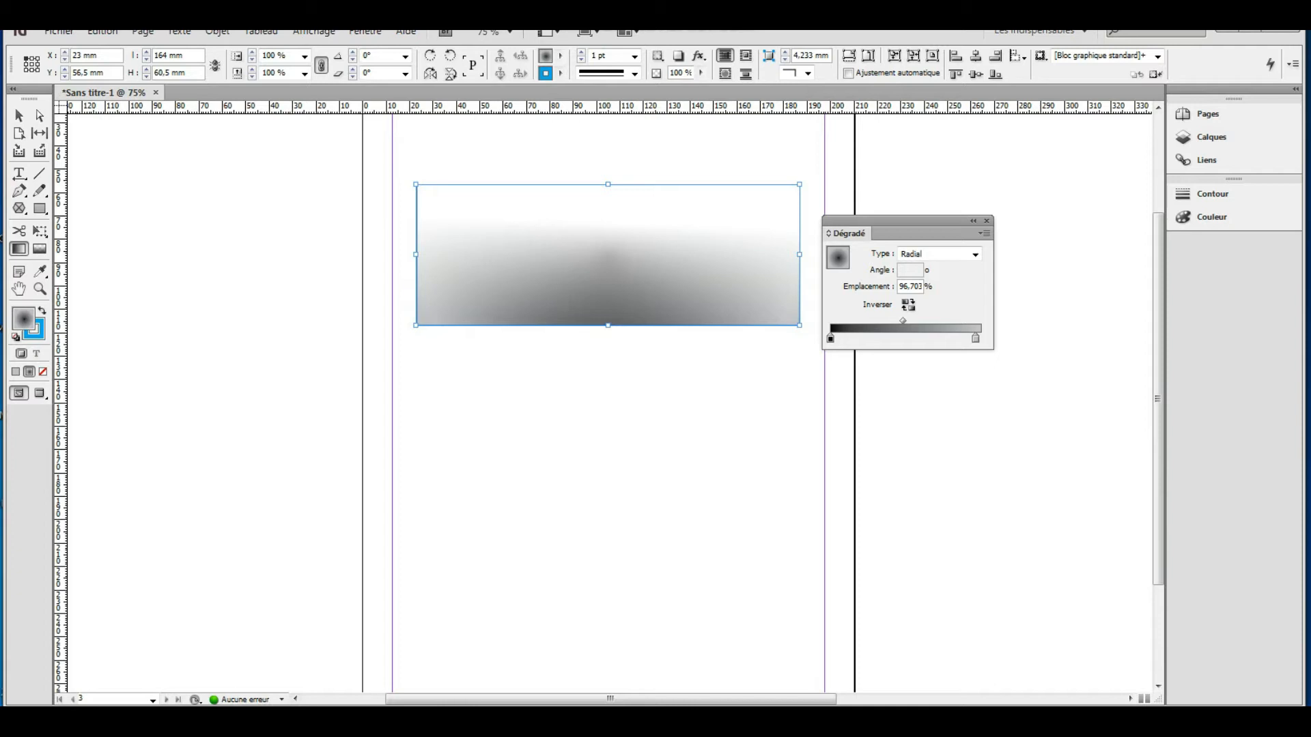
Show the Couleur panel and the Nuancier panel from Fenêtre, docking Nuancier under Couleur.
{"action": "left_click", "coordinate": [1212, 216]}
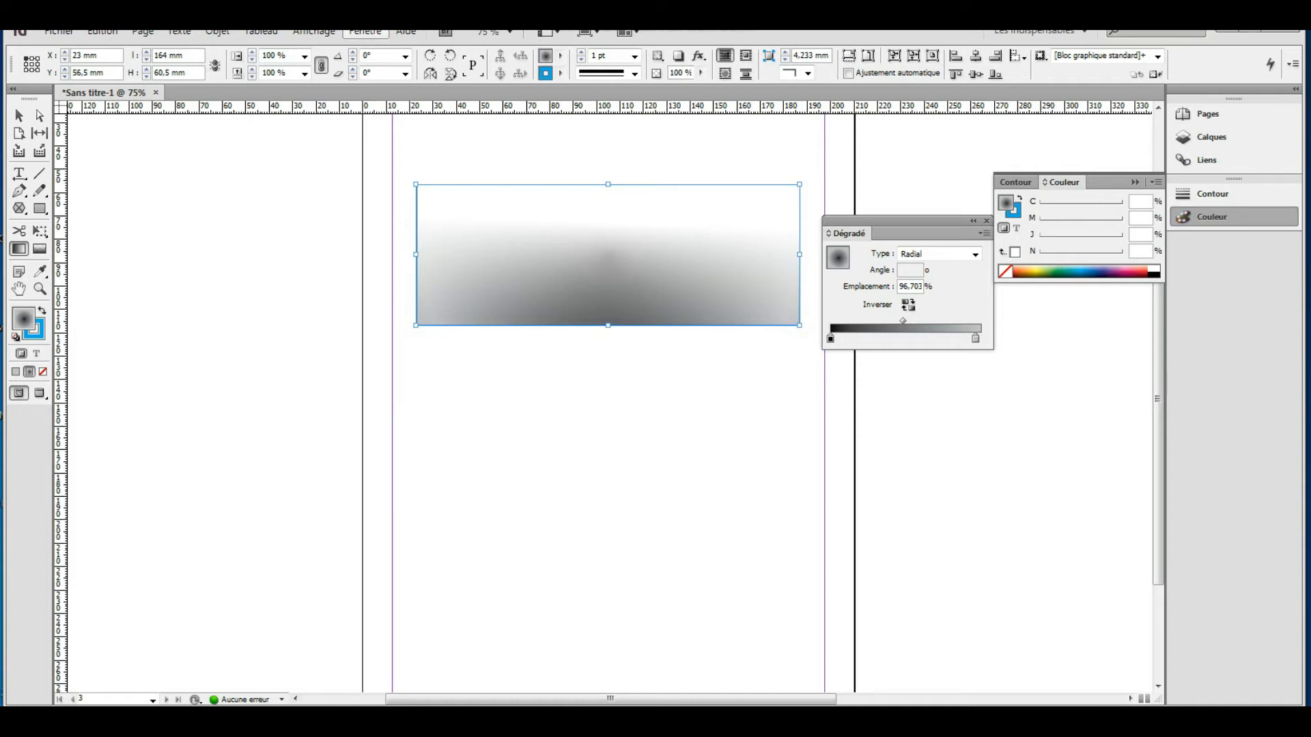
{"action": "left_click", "coordinate": [365, 31]}
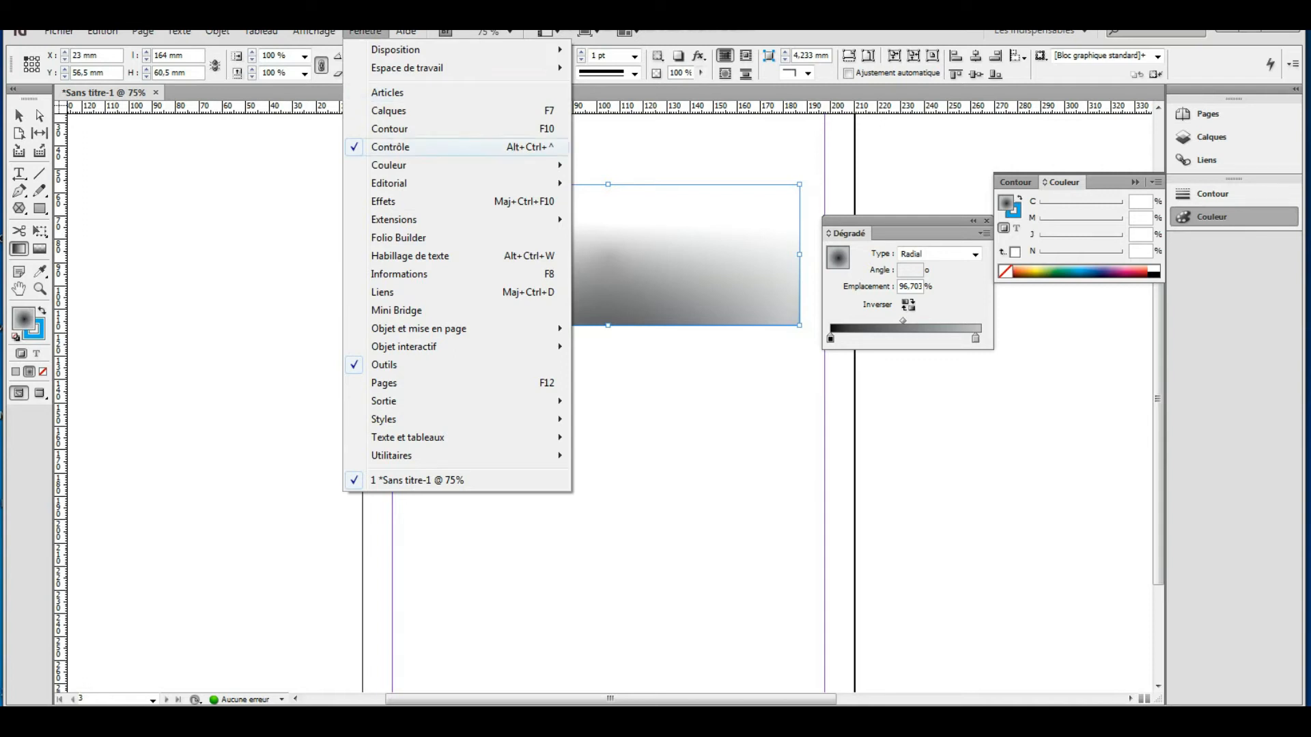
{"action": "mouse_move", "coordinate": [389, 165]}
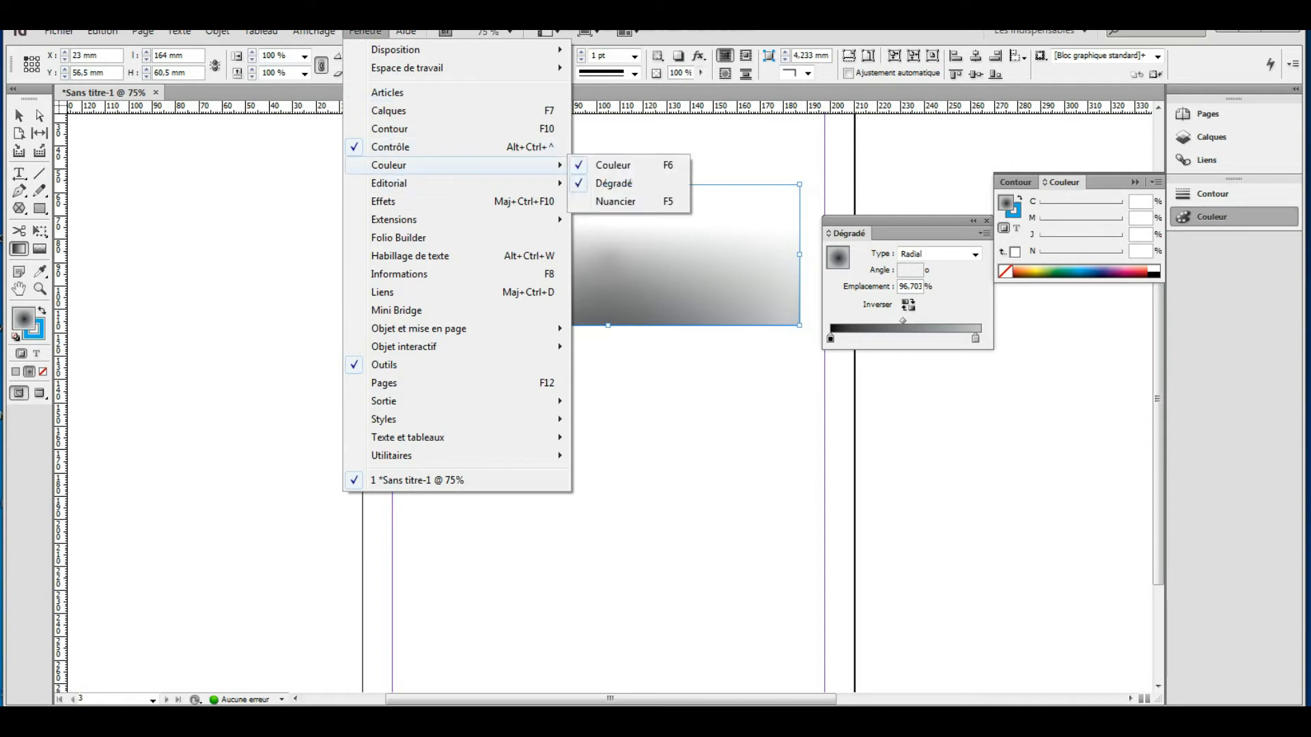
{"action": "left_click", "coordinate": [615, 201]}
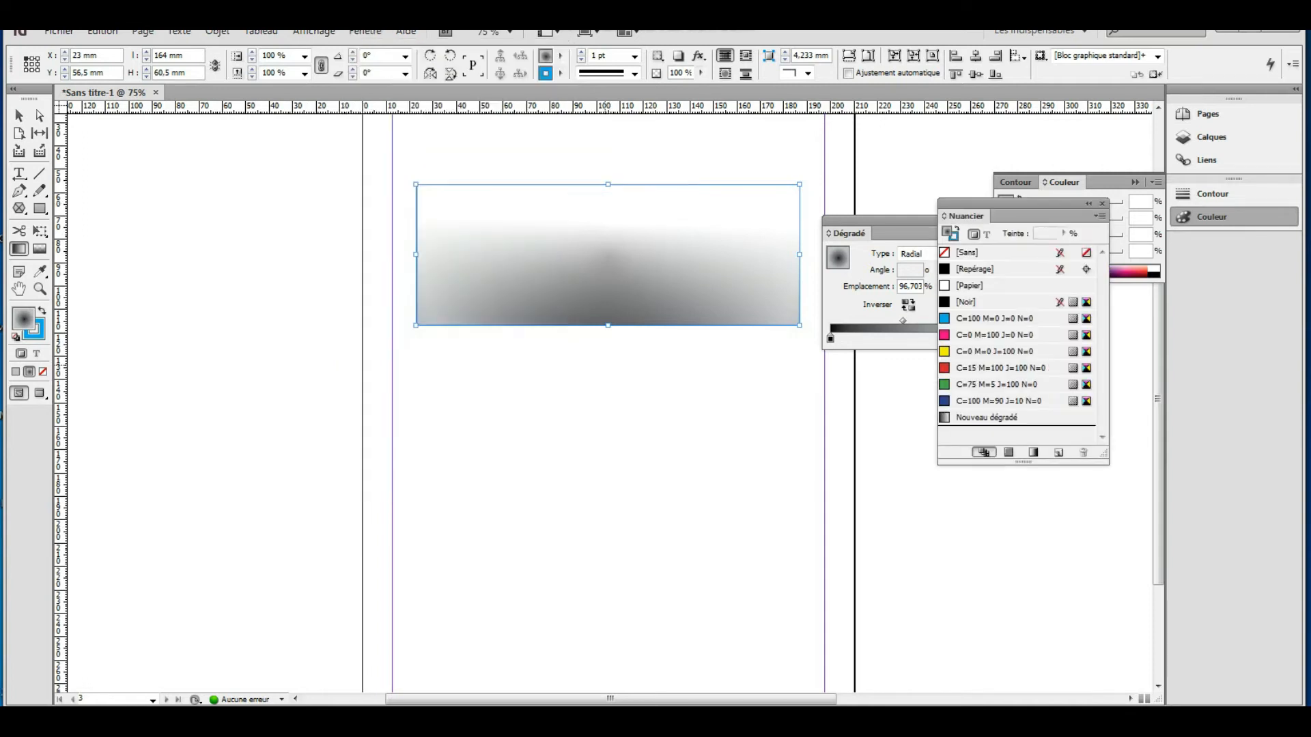
{"action": "left_click_drag", "start_coordinate": [963, 215], "coordinate": [986, 382]}
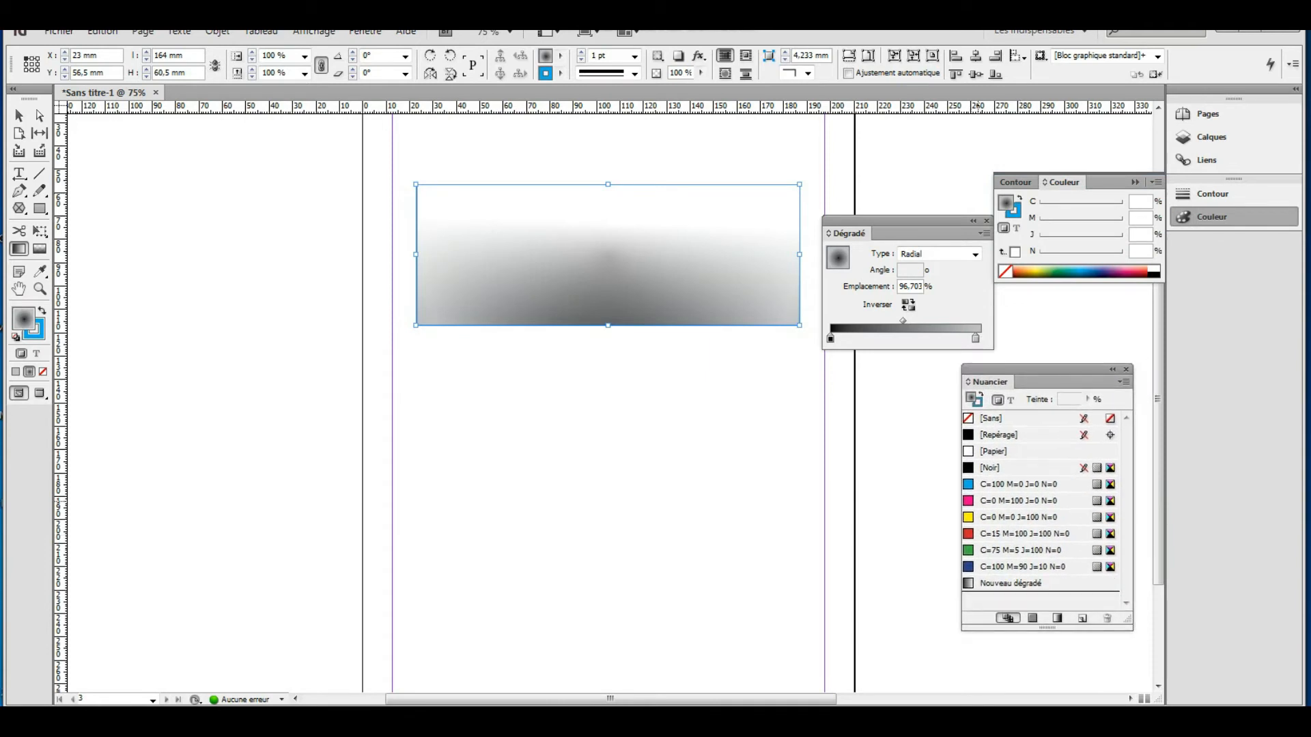
Add a magenta stop to the radial gradient, sliding it further along and the black stop near the start.
{"action": "left_click", "coordinate": [995, 500]}
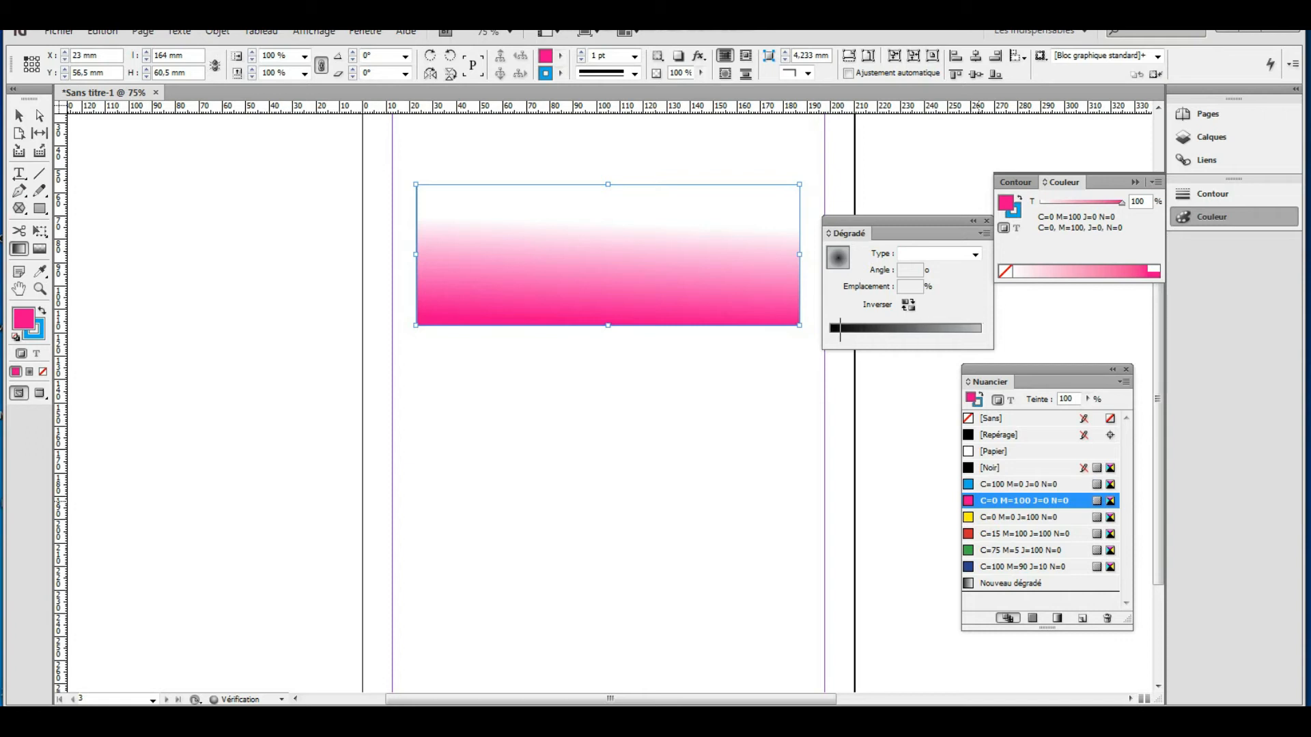
{"action": "left_click", "coordinate": [840, 331]}
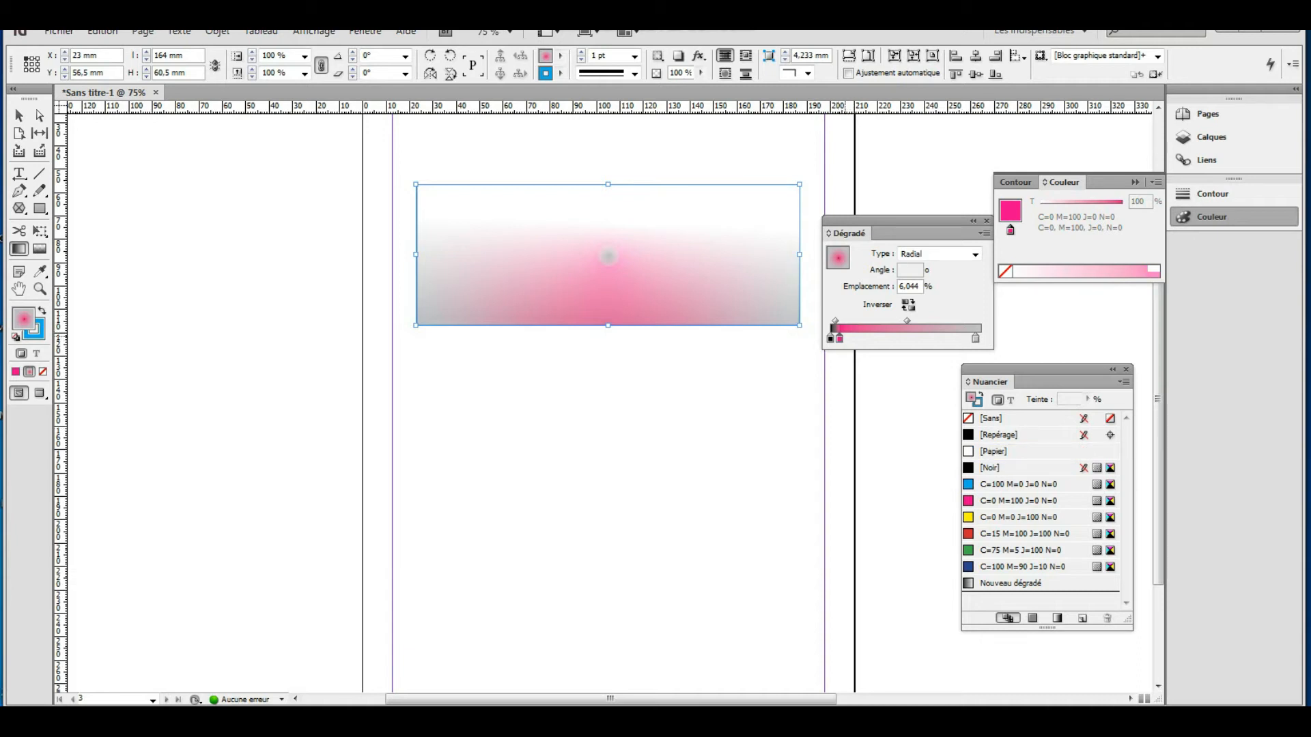
{"action": "left_click_drag", "start_coordinate": [839, 338], "coordinate": [961, 338]}
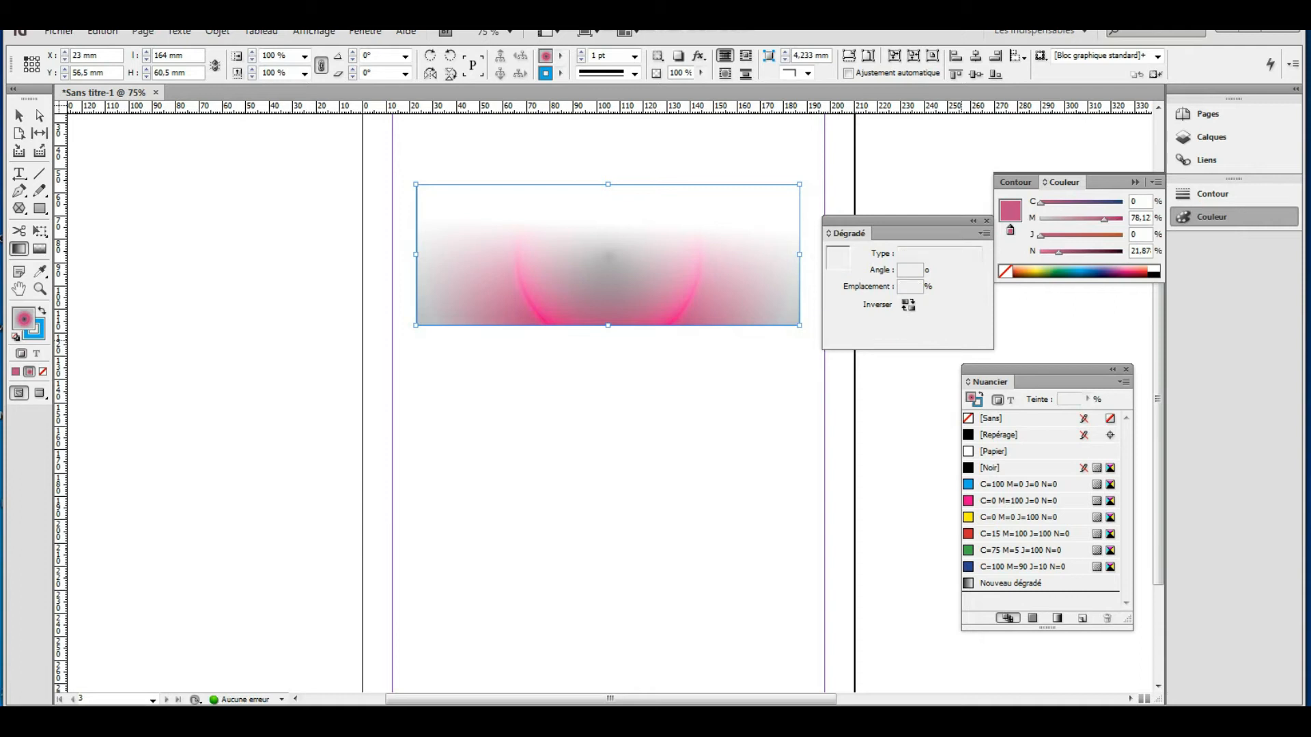
{"action": "left_click_drag", "start_coordinate": [830, 339], "coordinate": [841, 339]}
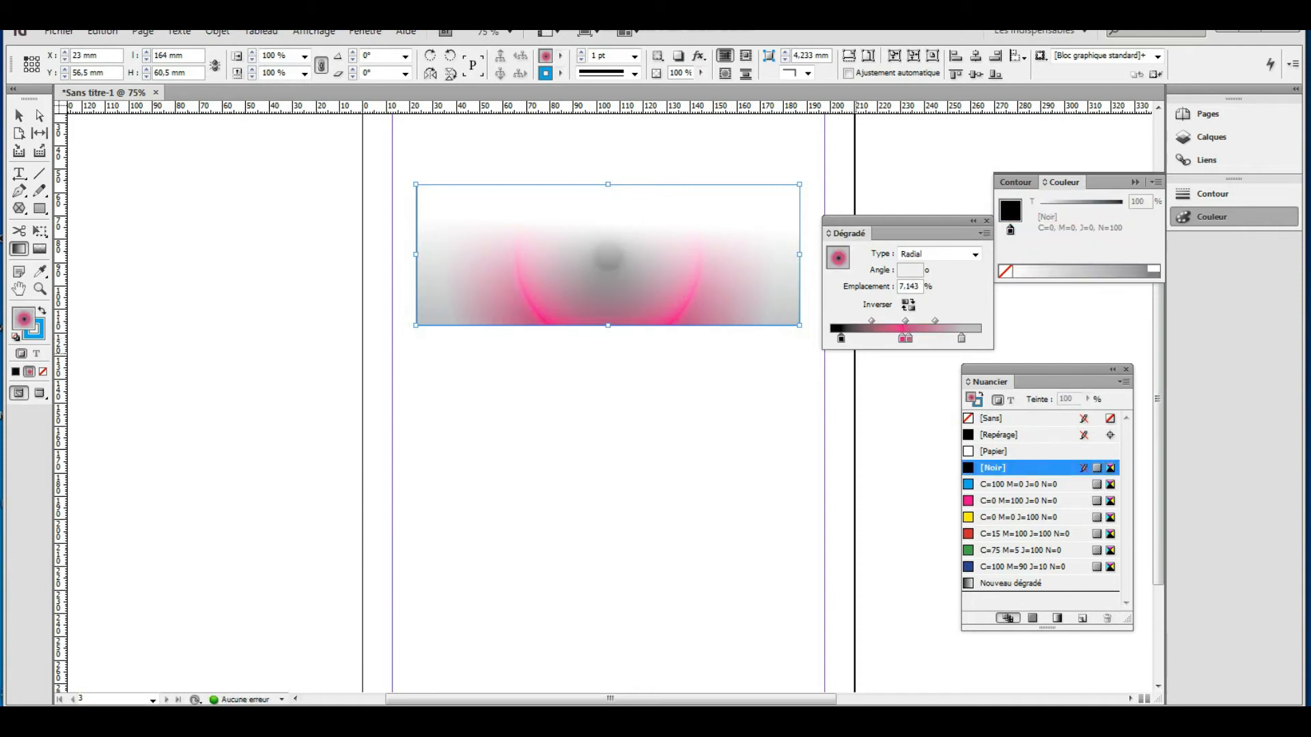
{"action": "left_click", "coordinate": [975, 253]}
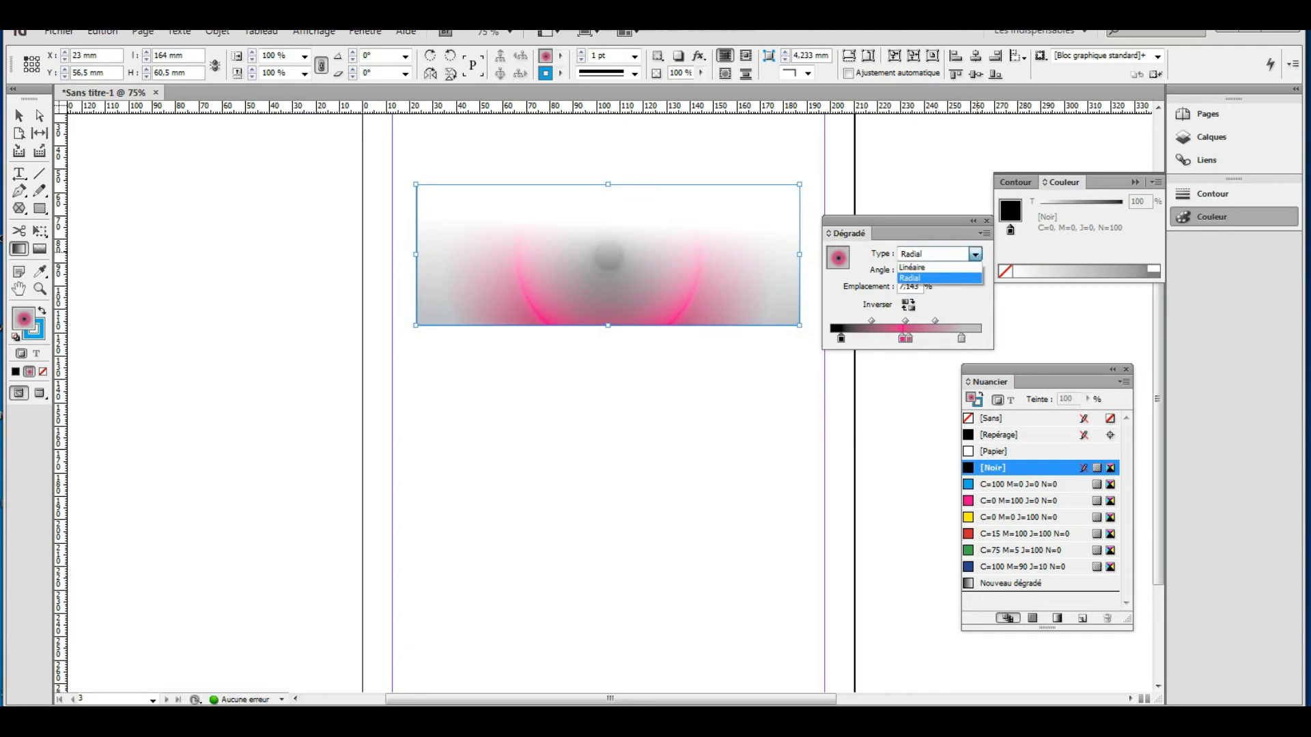
Switch the gradient to Linéaire, remove the black and duplicate stops, and push the grey stop right.
{"action": "left_click", "coordinate": [912, 267]}
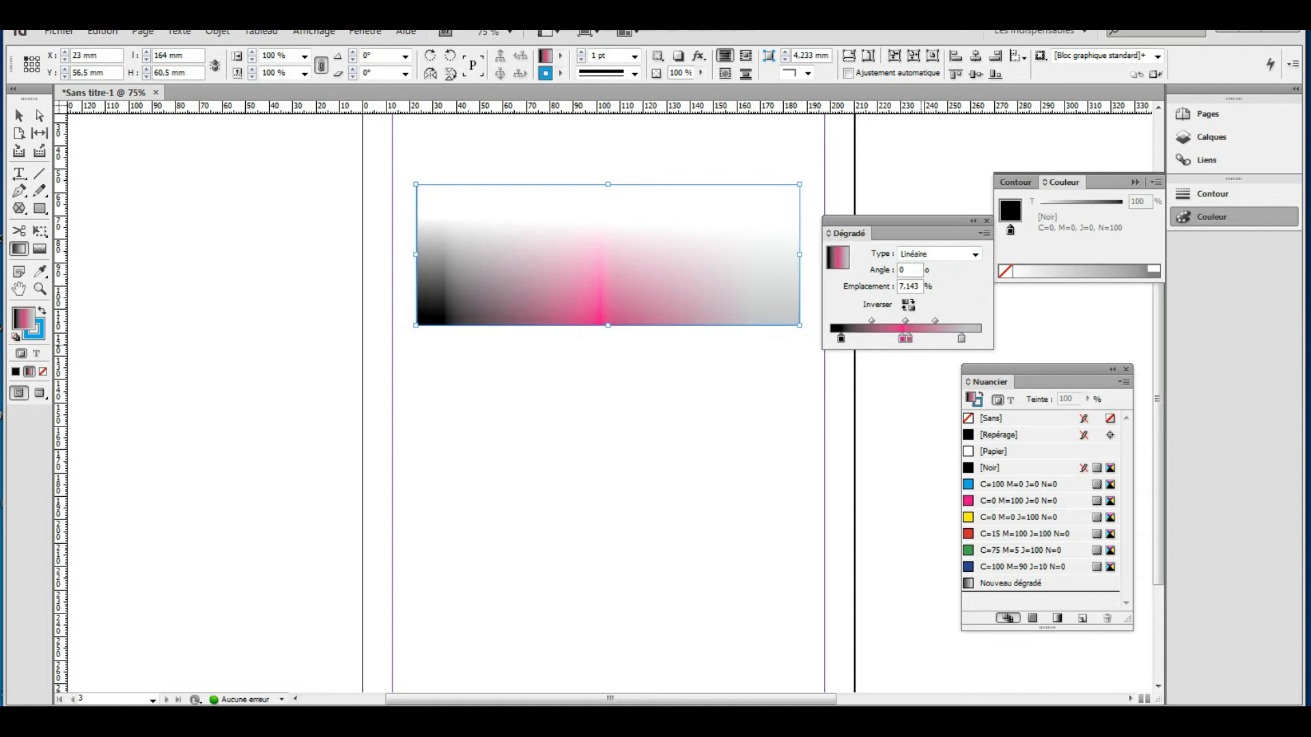
{"action": "left_click_drag", "start_coordinate": [905, 338], "coordinate": [906, 353]}
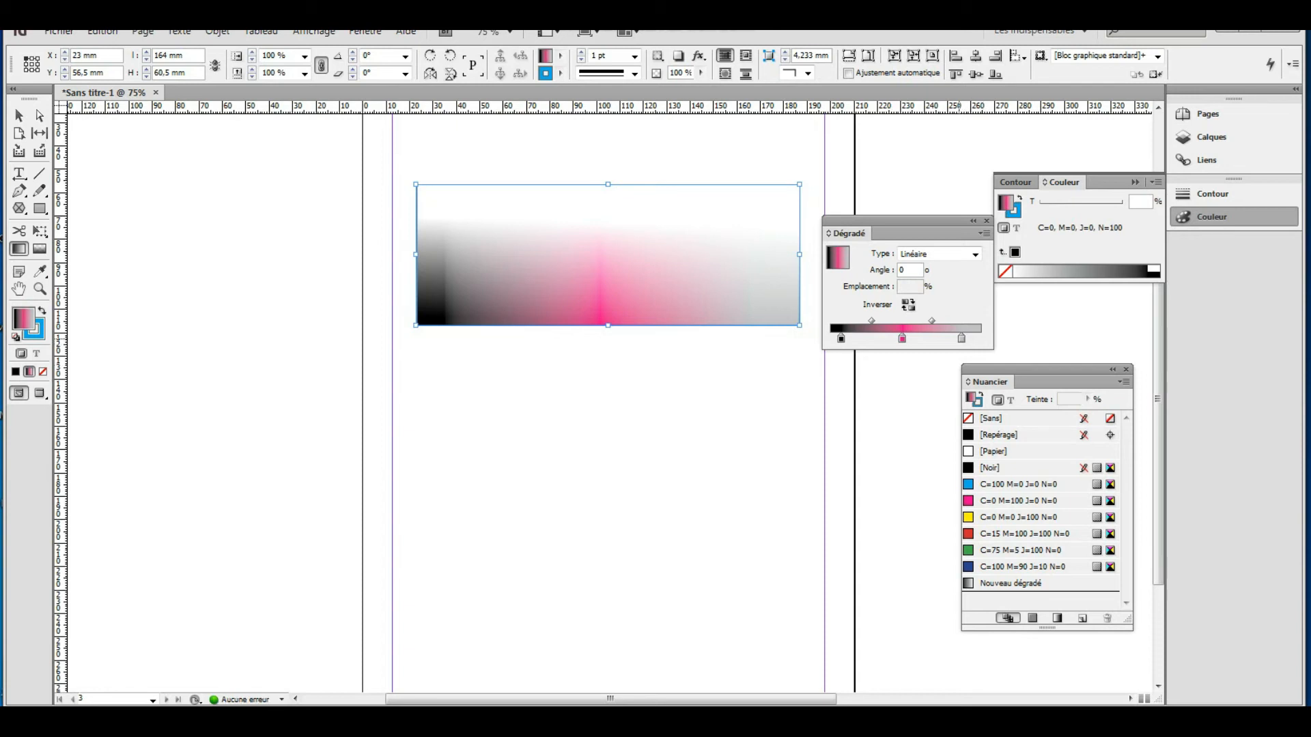
{"action": "left_click_drag", "start_coordinate": [962, 339], "coordinate": [977, 339]}
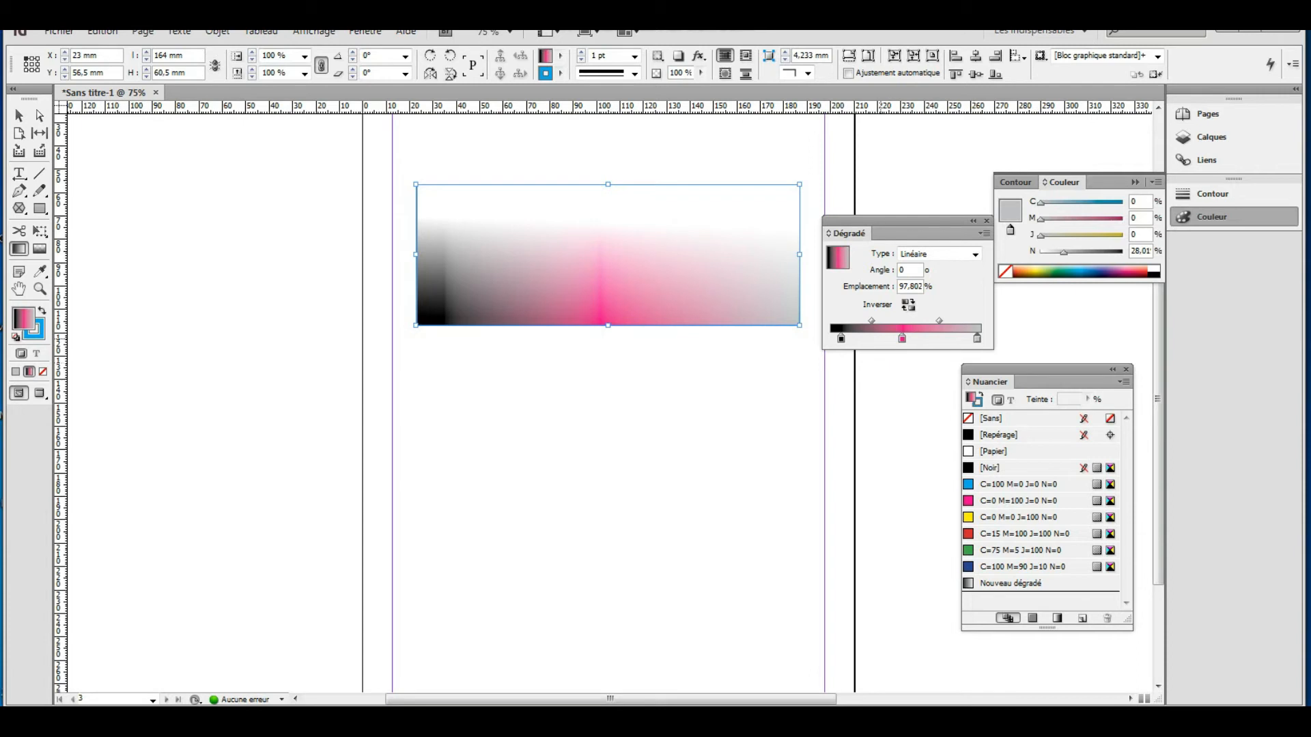
{"action": "left_click_drag", "start_coordinate": [841, 338], "coordinate": [842, 385]}
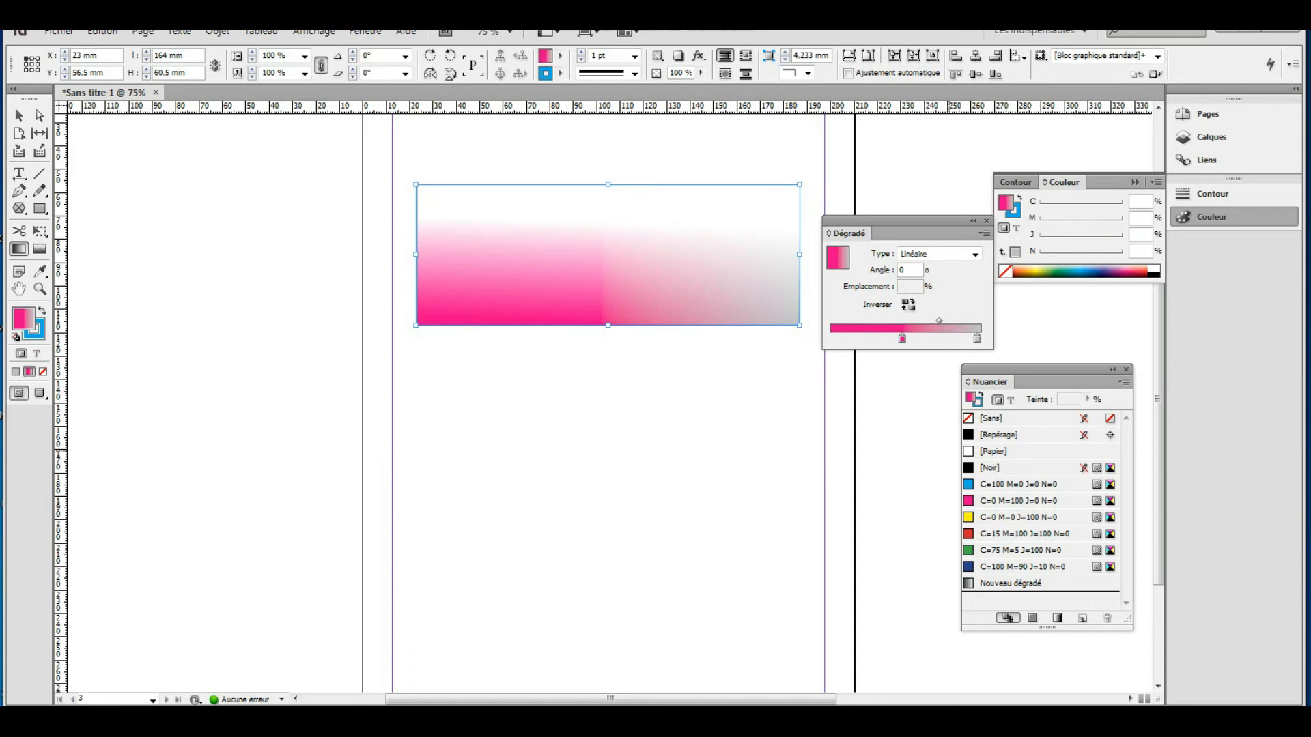
Add the cyan C=100 swatch to the gradient and reapply it to the rectangle's fill.
{"action": "left_click", "coordinate": [989, 484]}
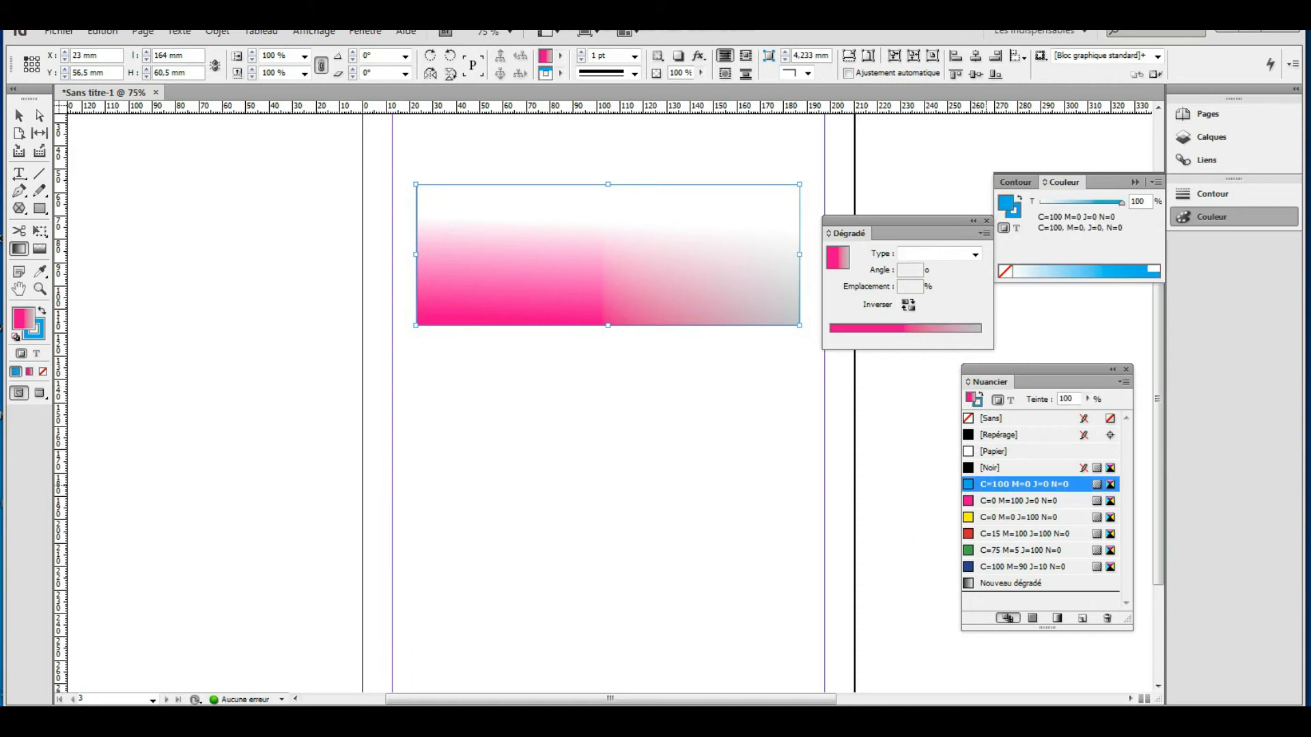
{"action": "left_click", "coordinate": [989, 485]}
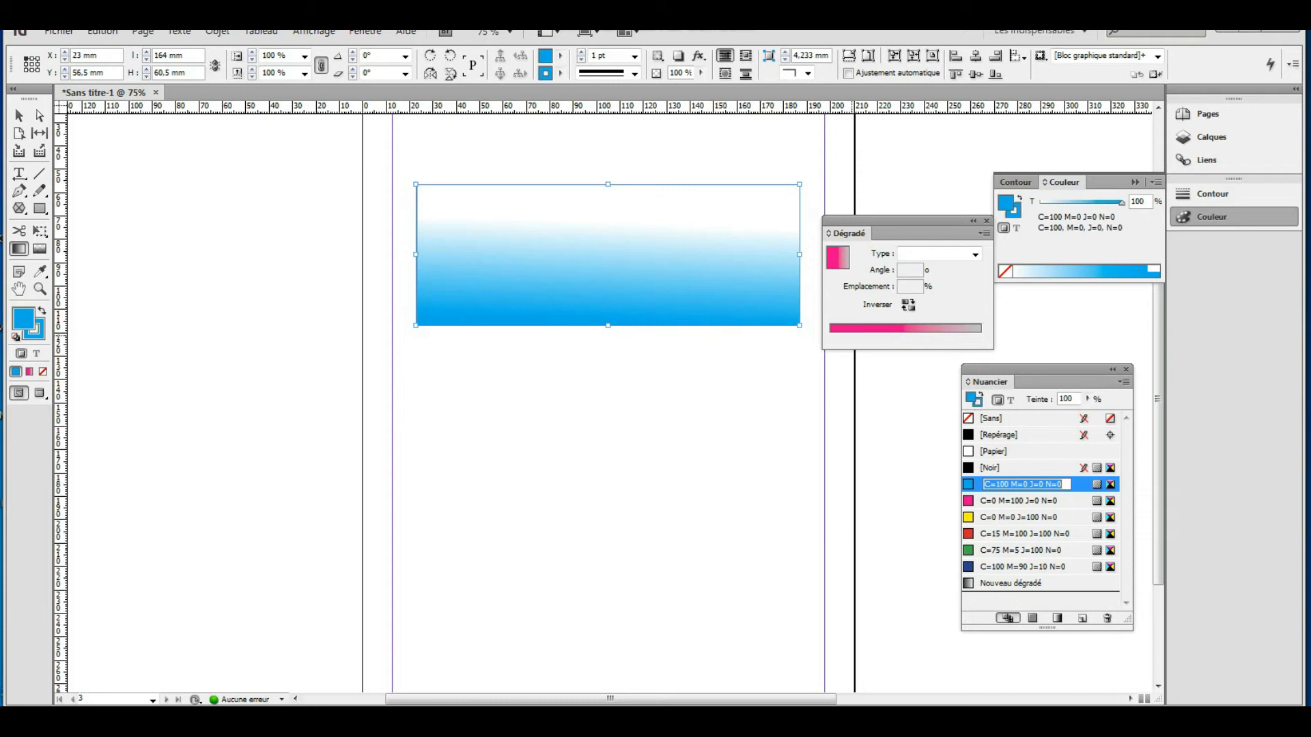
{"action": "key", "text": "Return"}
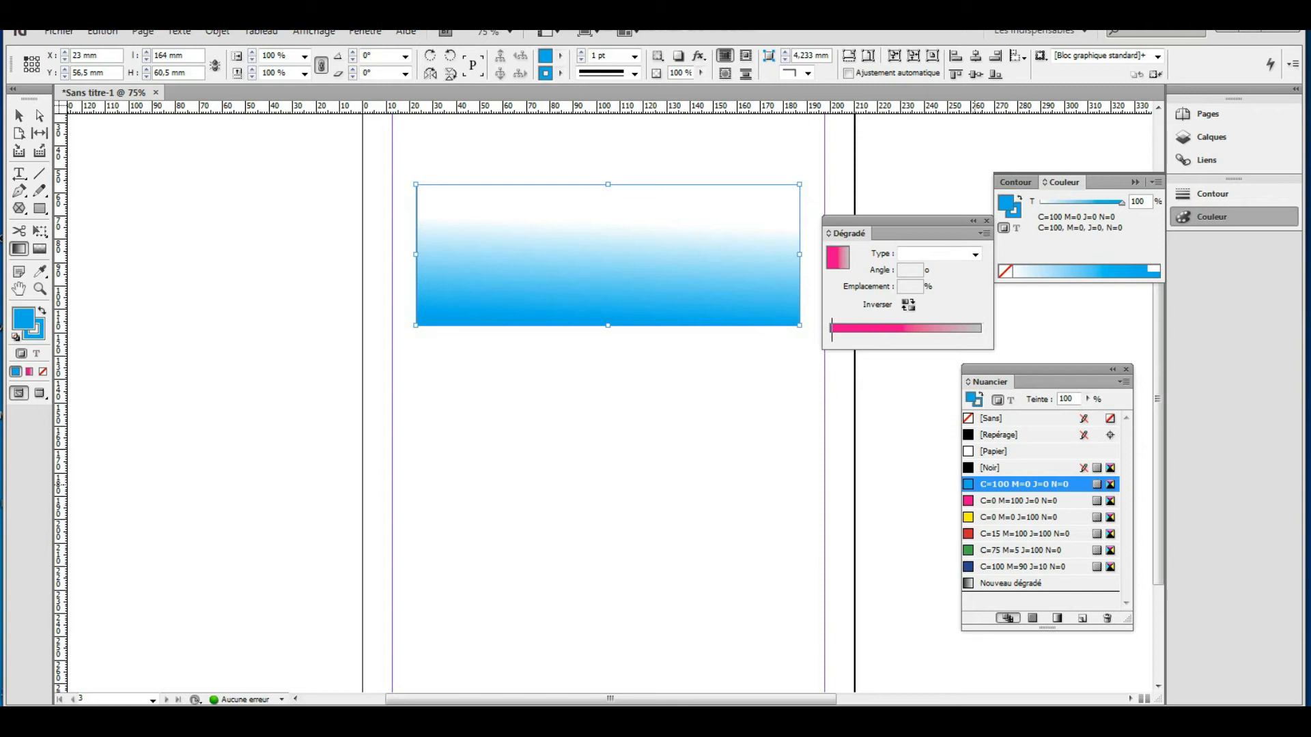
{"action": "left_click", "coordinate": [839, 329]}
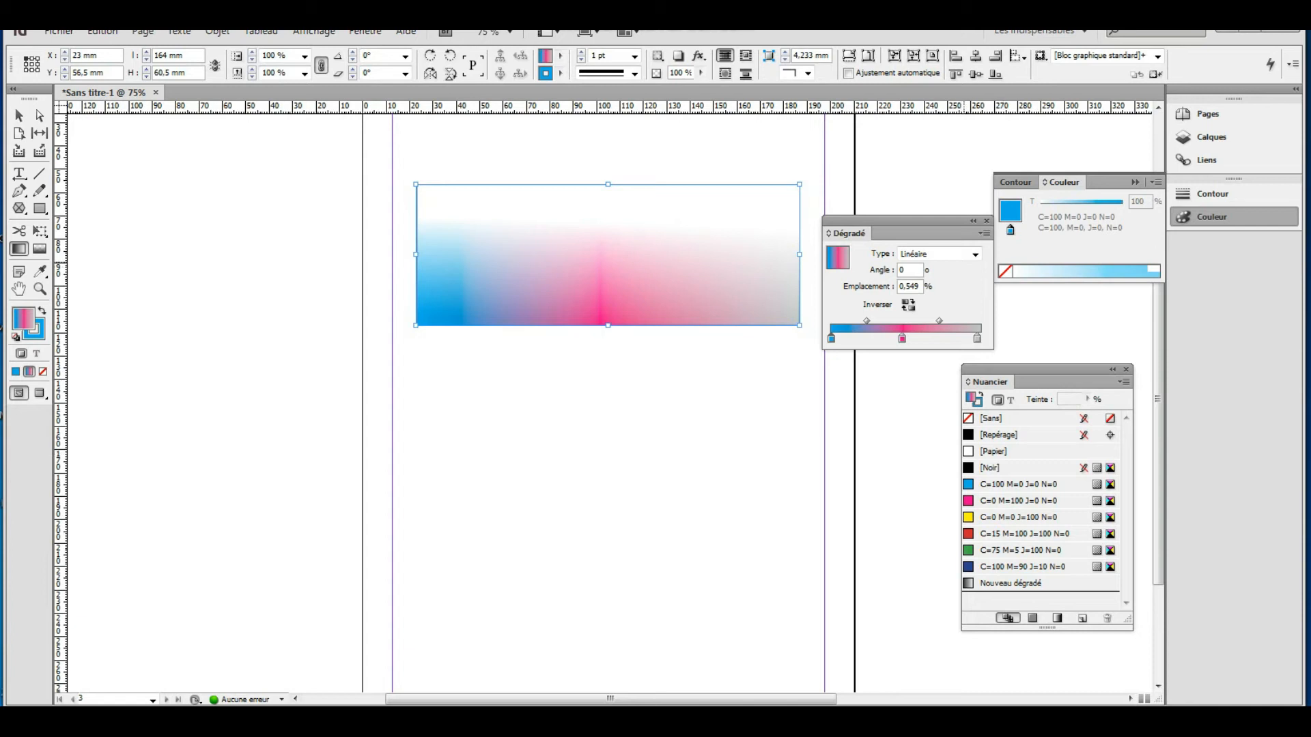
Make the multicolour gradient radial and stretch the frame down to 82.5 mm tall.
{"action": "left_click", "coordinate": [975, 254]}
{"action": "left_click", "coordinate": [921, 278]}
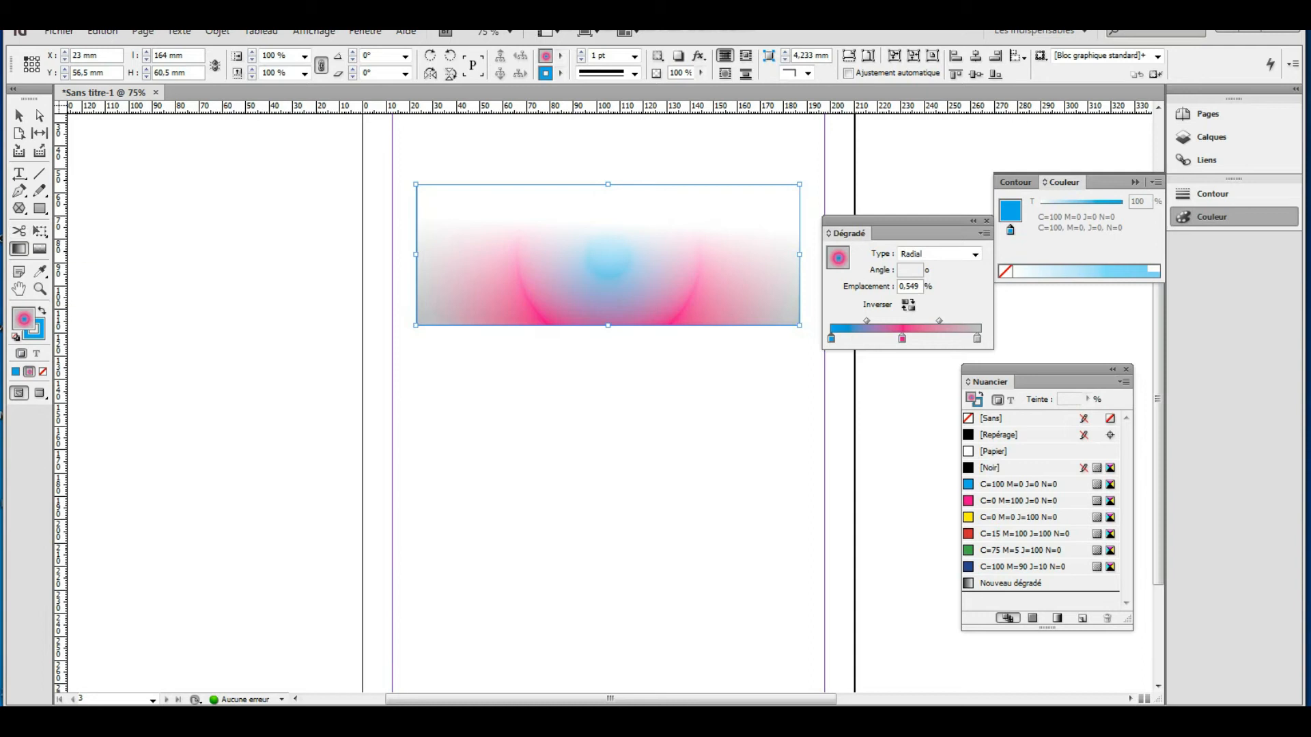
{"action": "left_click", "coordinate": [19, 116]}
{"action": "left_click_drag", "start_coordinate": [608, 326], "coordinate": [607, 376]}
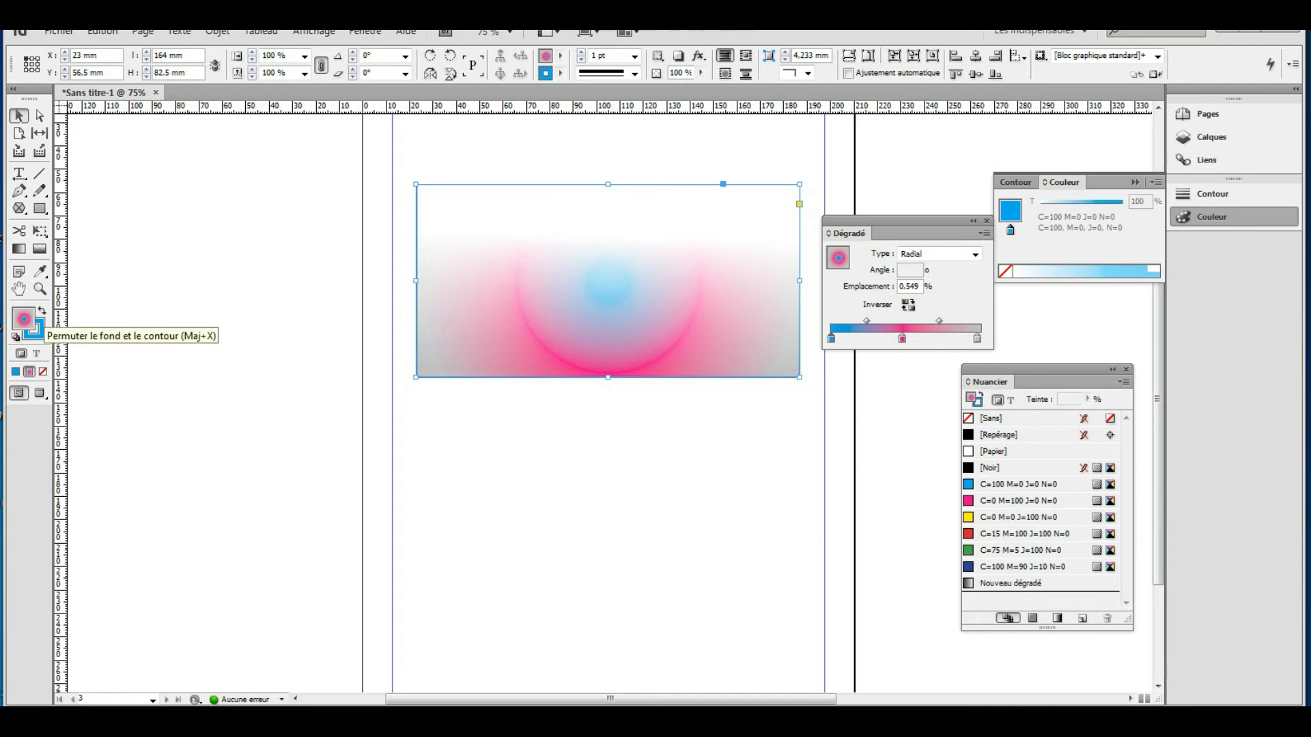
Swap the rectangle's fill and stroke so the gradient sits on a 10 pt outline.
{"action": "left_click", "coordinate": [41, 311]}
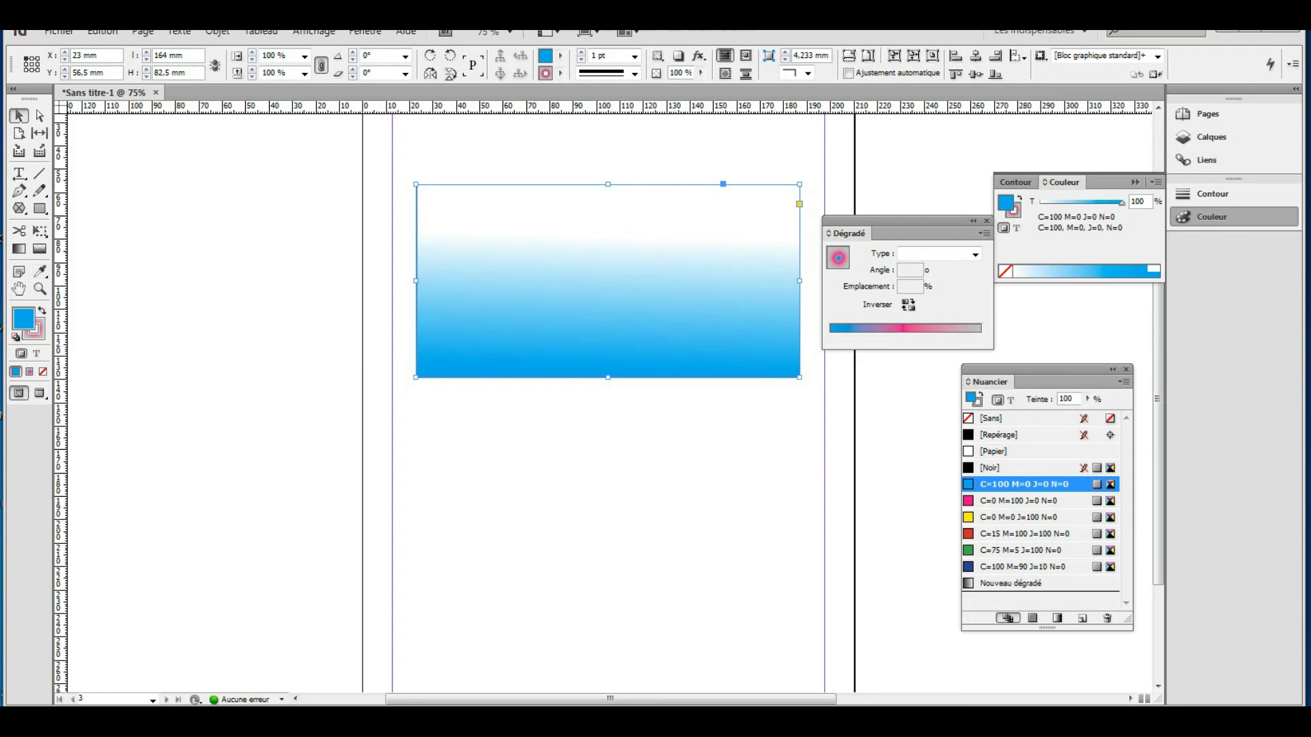
{"action": "key", "text": "x"}
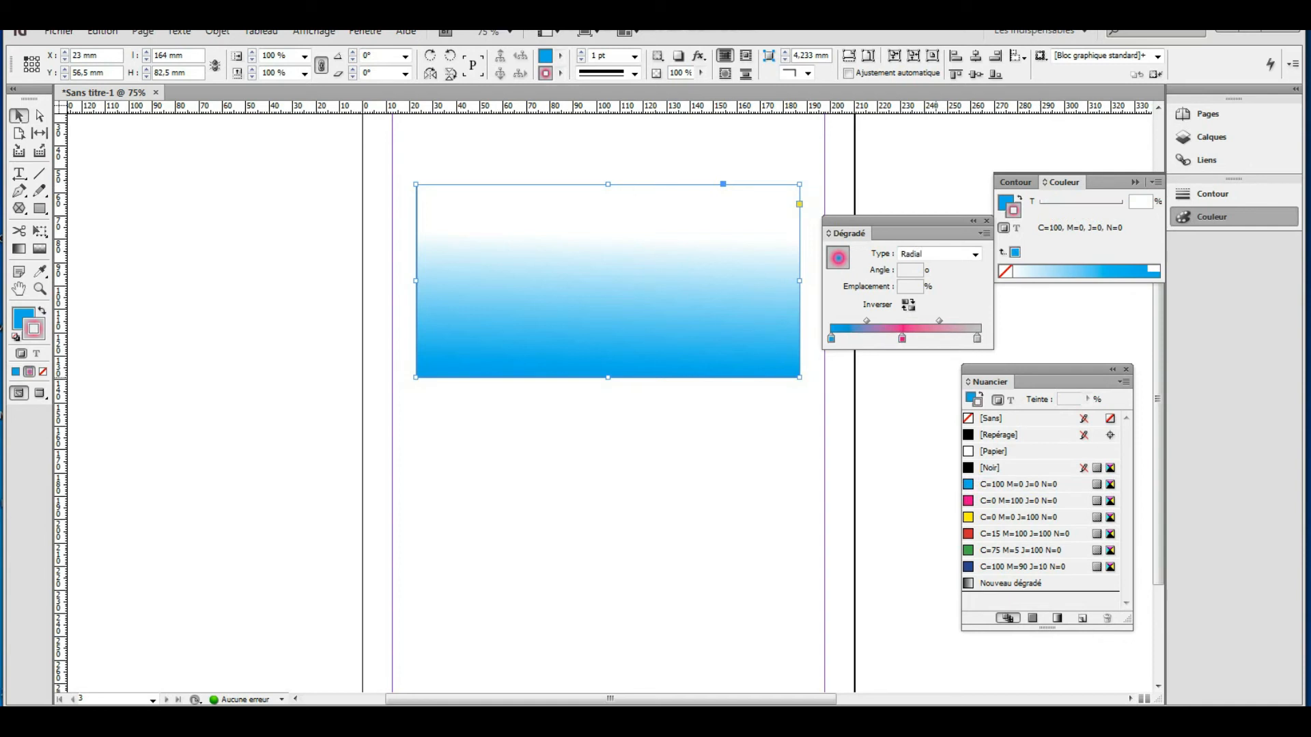
{"action": "left_click", "coordinate": [635, 56]}
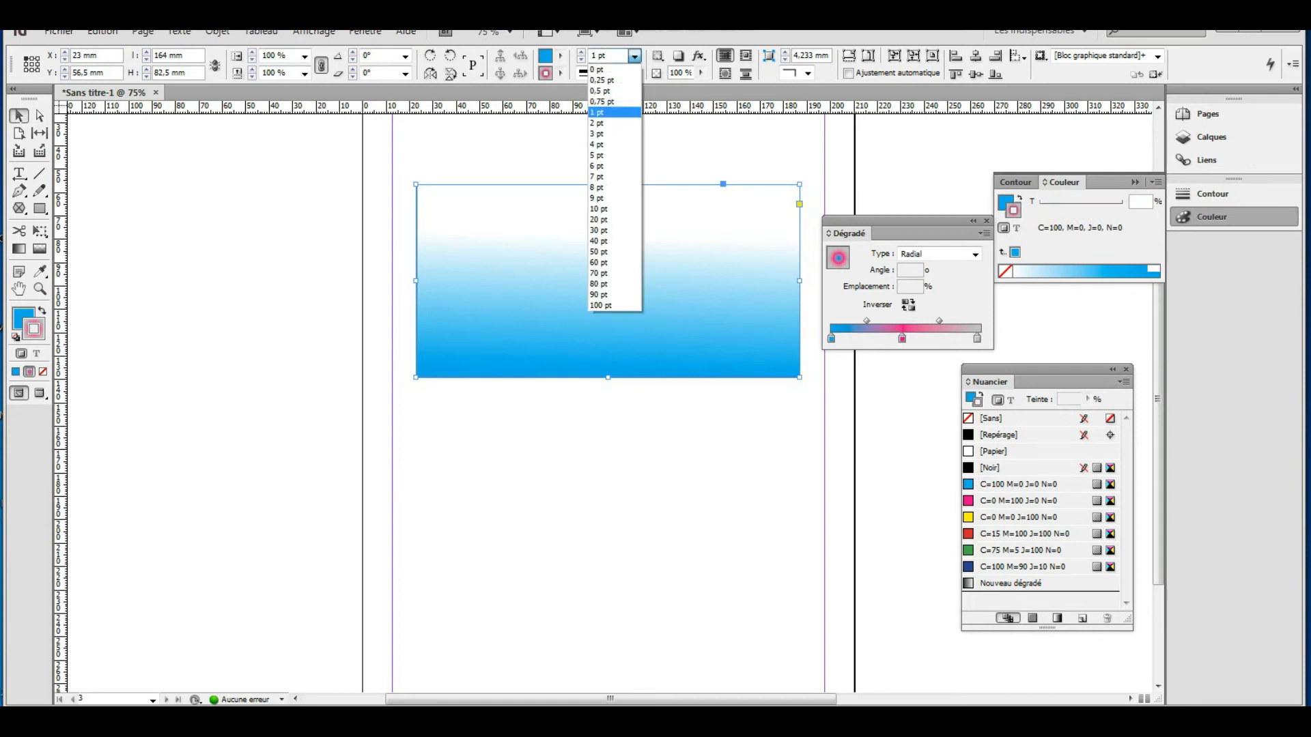
{"action": "left_click", "coordinate": [597, 166]}
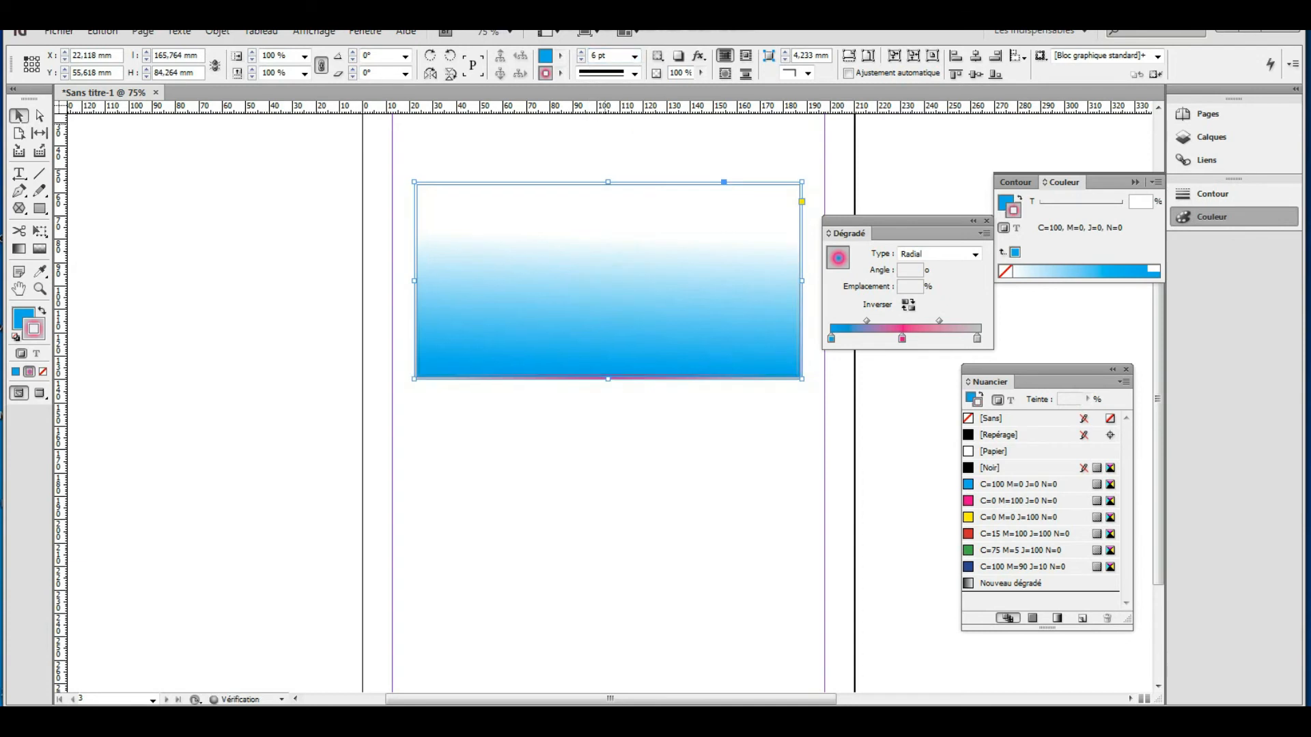
{"action": "left_click", "coordinate": [635, 56]}
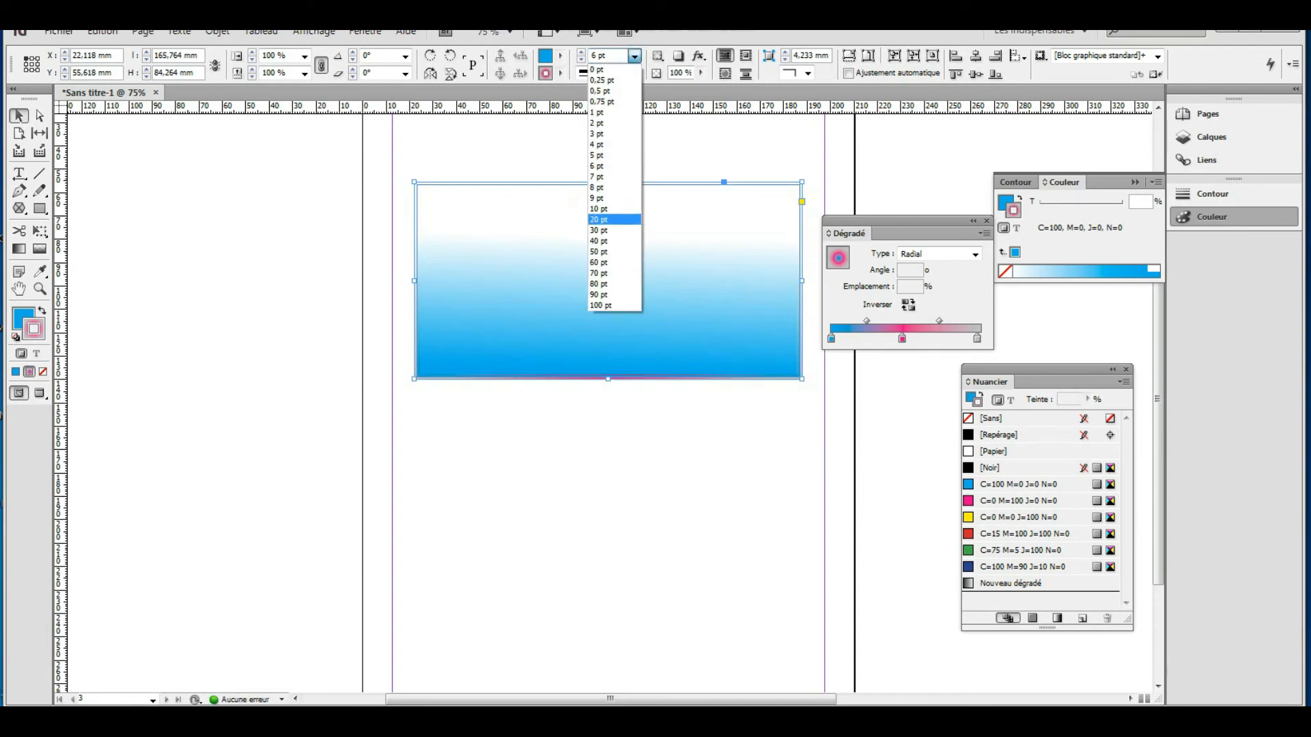
{"action": "left_click", "coordinate": [599, 209]}
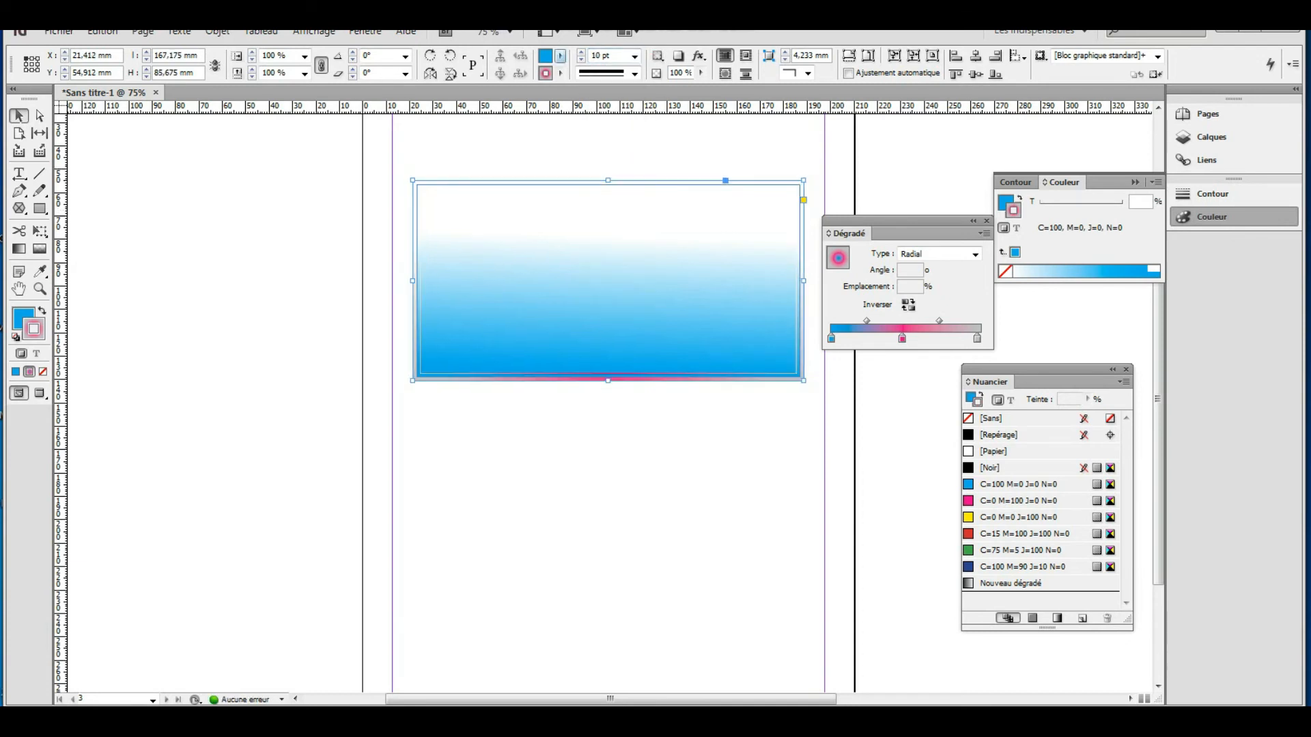
{"action": "left_click", "coordinate": [560, 56]}
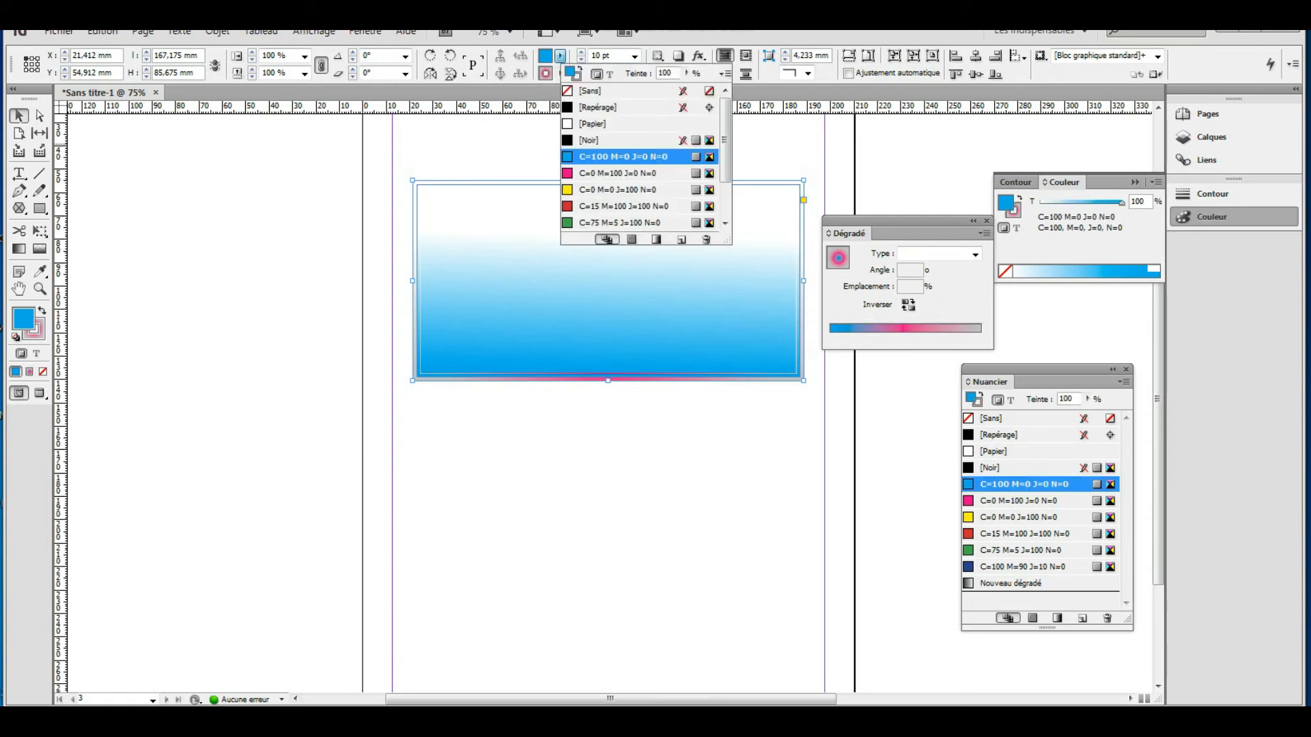
Change the rectangle's fill to black and set its gradient type to Linear.
{"action": "left_click", "coordinate": [594, 140]}
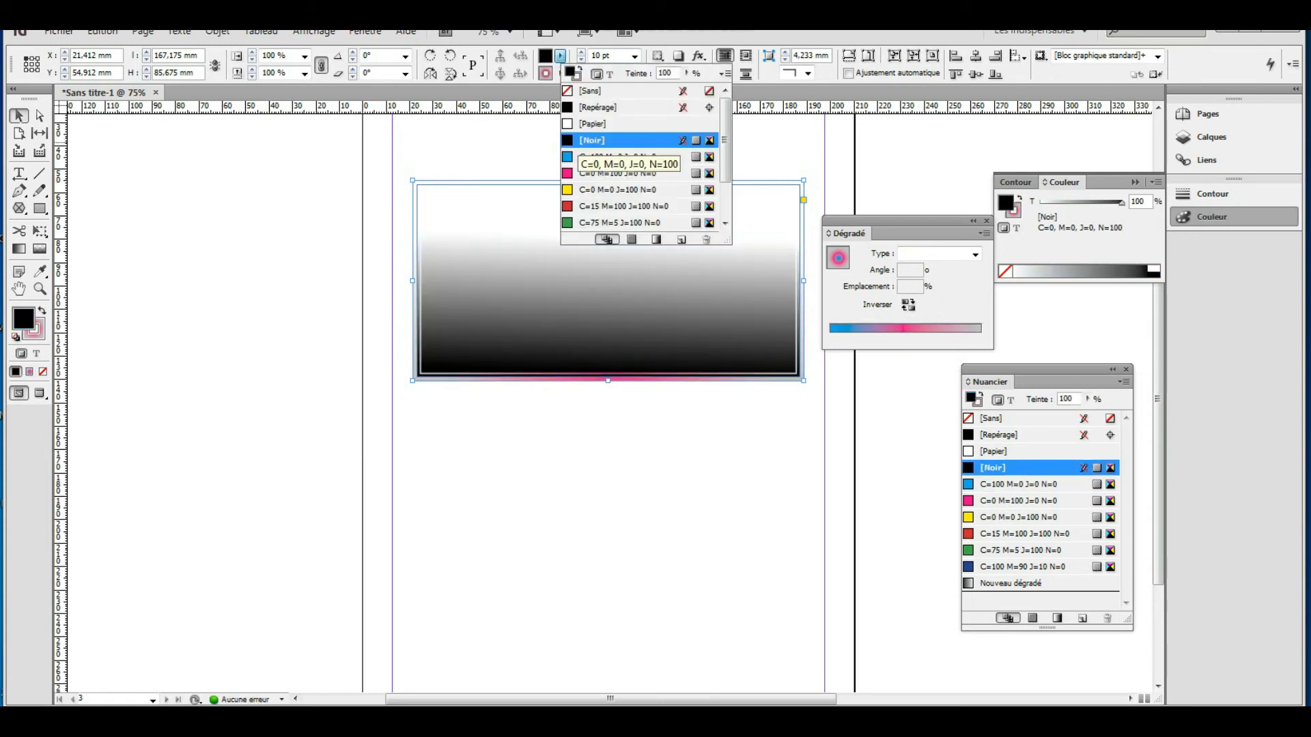
{"action": "left_click", "coordinate": [498, 142]}
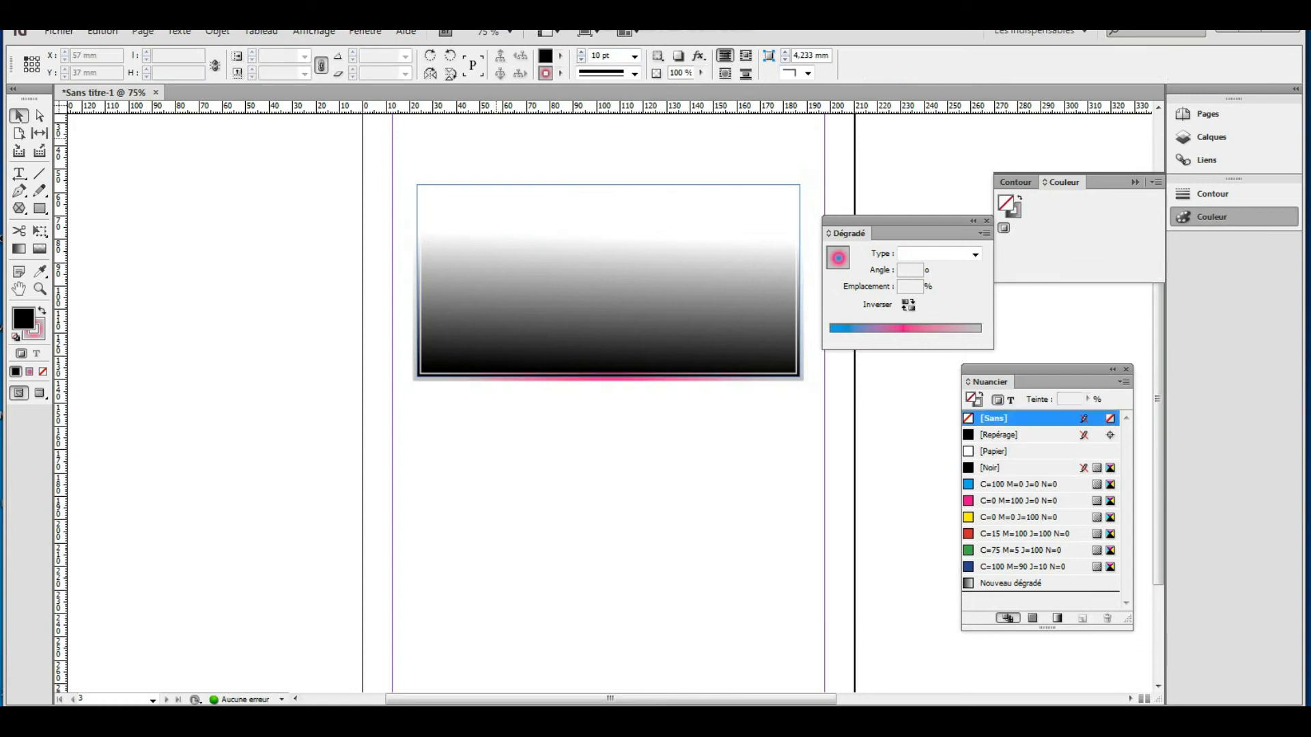
{"action": "left_click", "coordinate": [687, 289]}
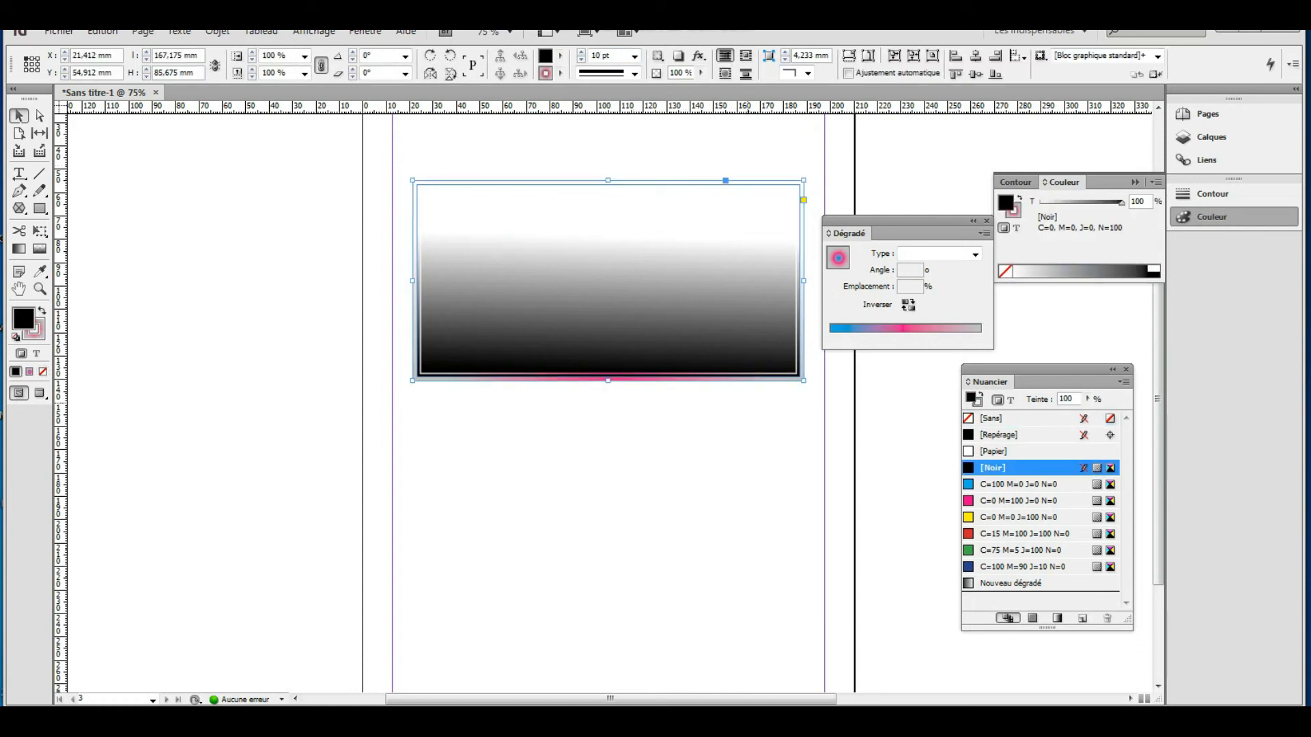
{"action": "left_click", "coordinate": [974, 254]}
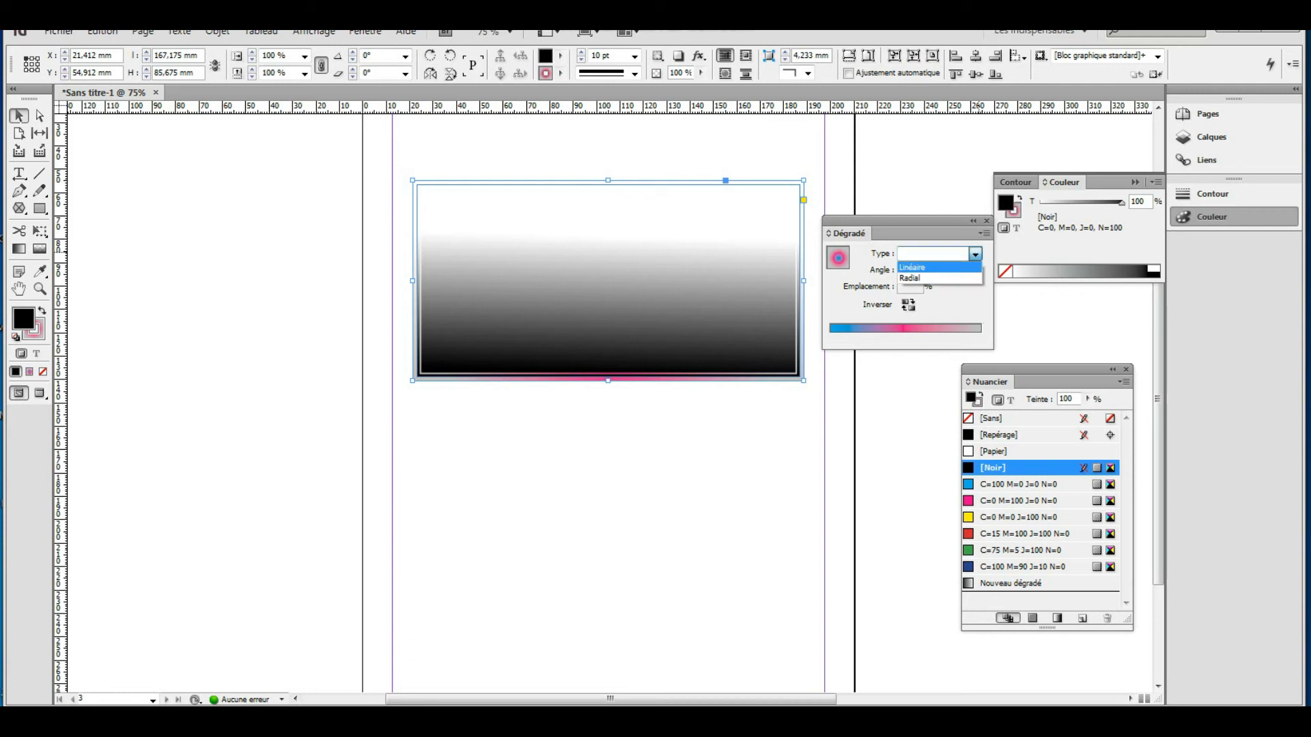
{"action": "left_click", "coordinate": [912, 267]}
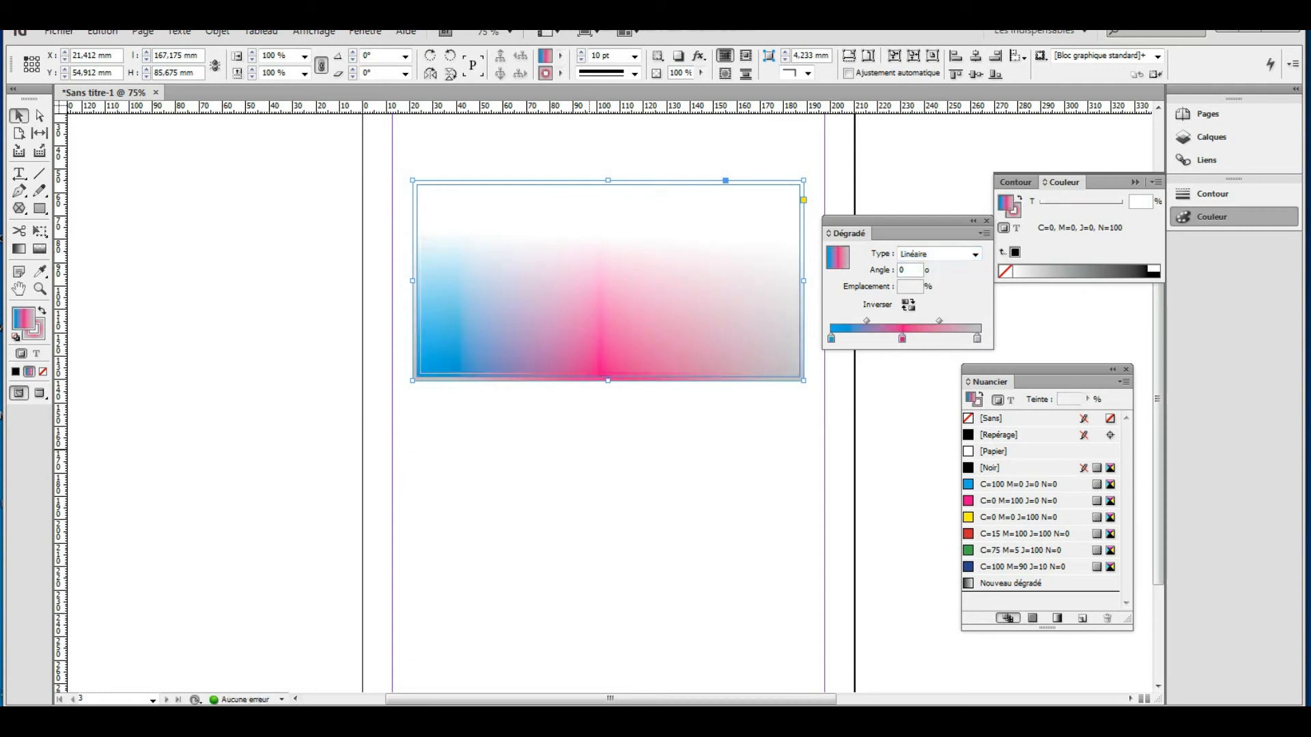
{"action": "left_click", "coordinate": [589, 441]}
{"action": "left_click", "coordinate": [655, 372]}
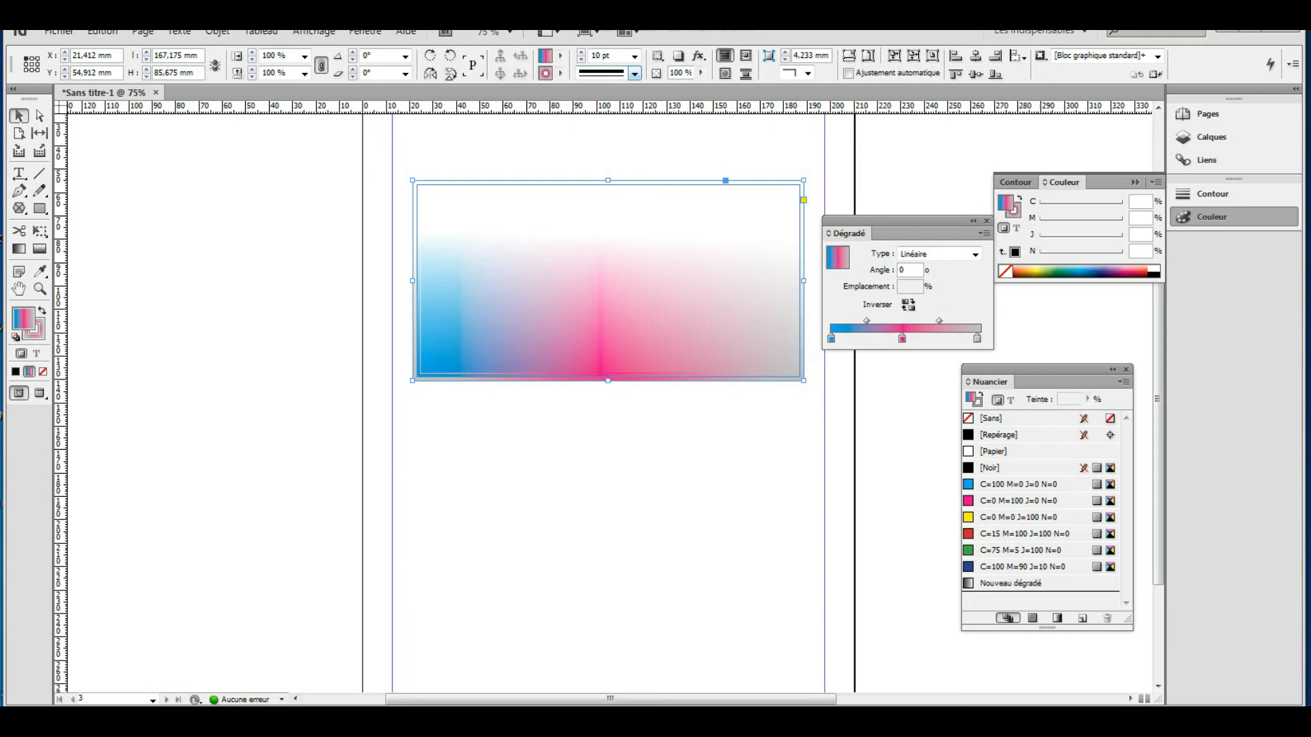
Reapply the black gradient swatch to the rectangle's fill, then make the stroke active.
{"action": "left_click", "coordinate": [560, 56]}
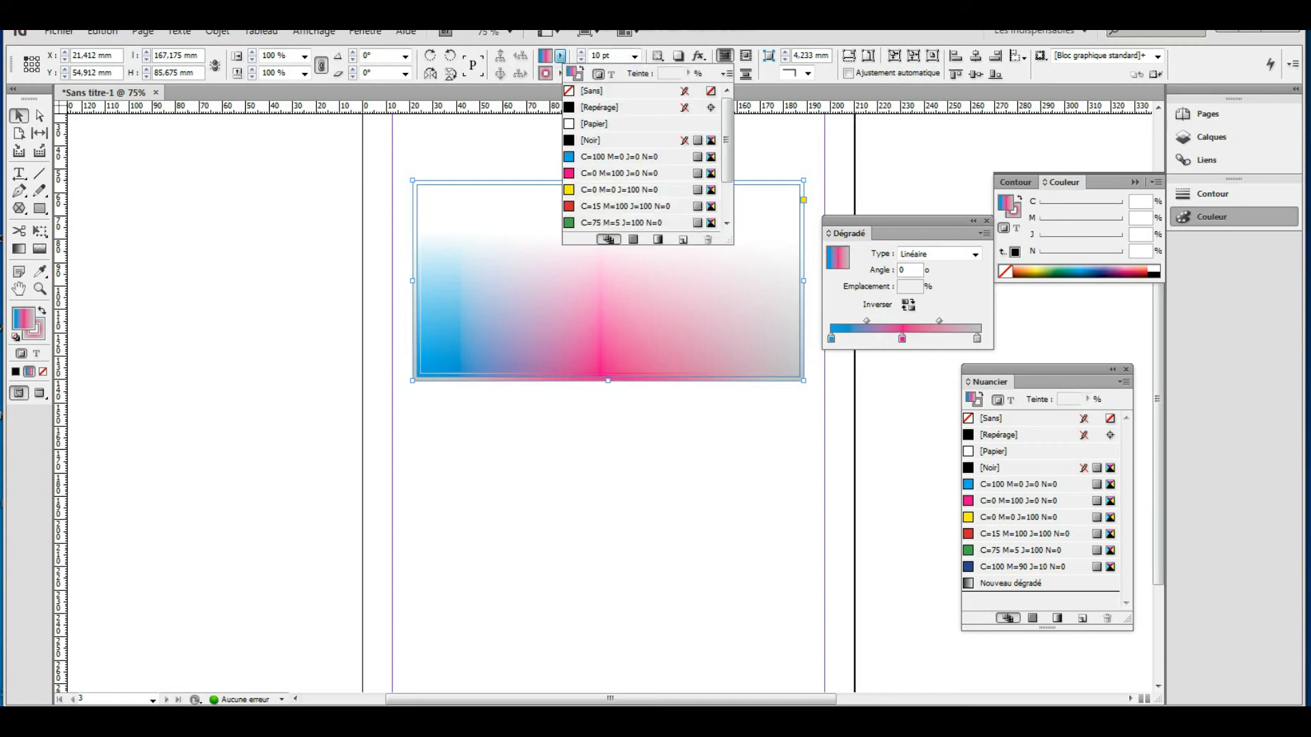
{"action": "left_click", "coordinate": [604, 107]}
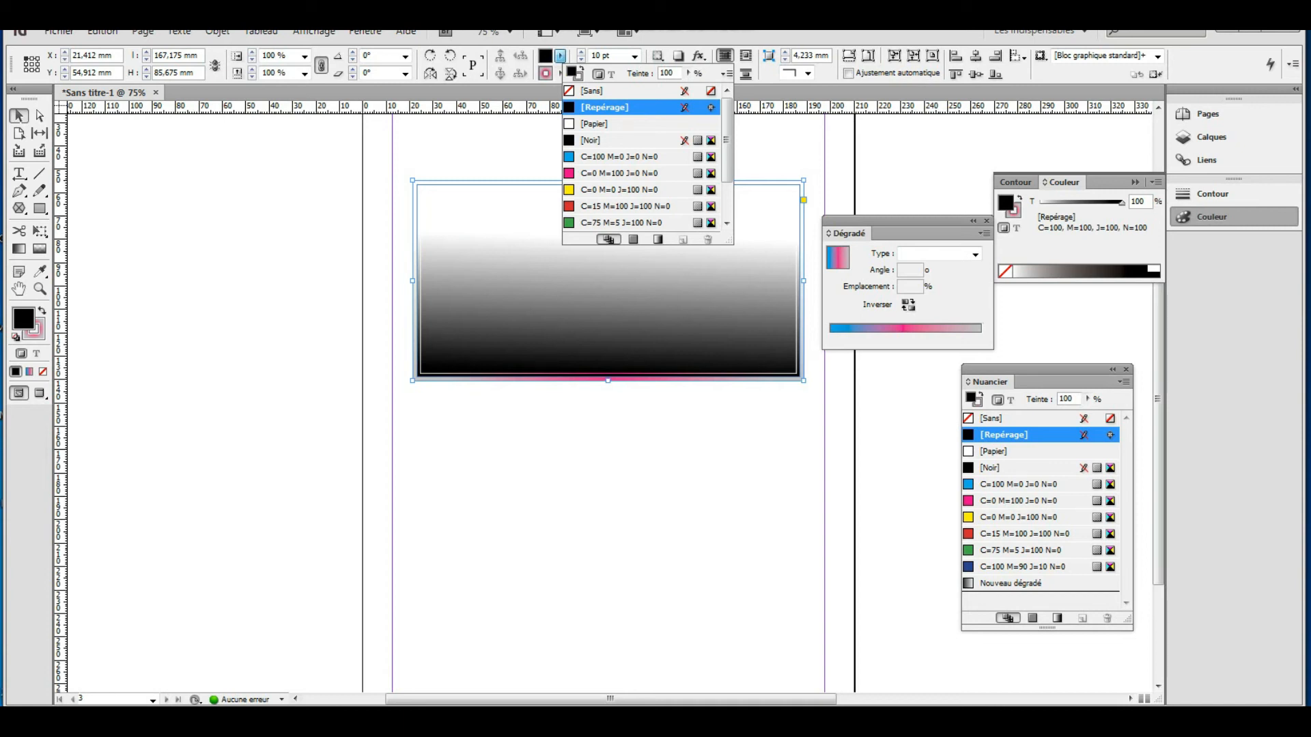
{"action": "left_click", "coordinate": [483, 186]}
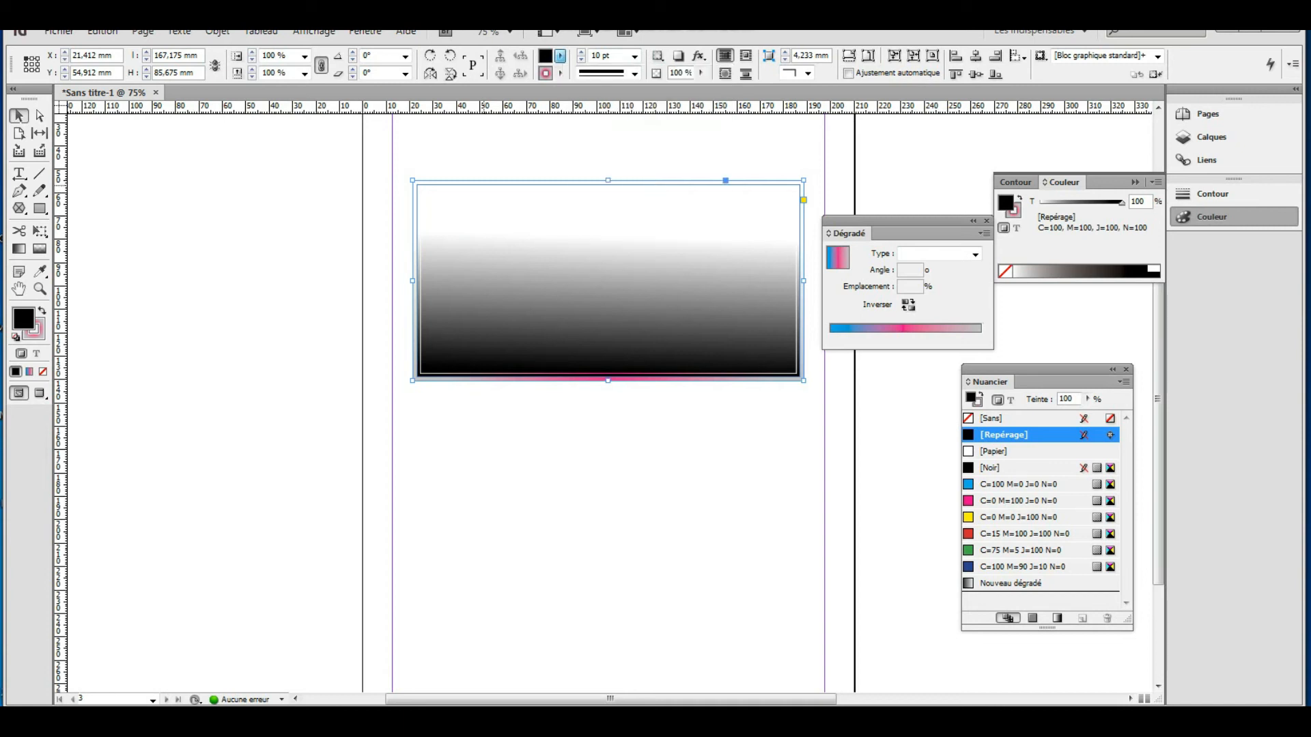
{"action": "left_click", "coordinate": [667, 430]}
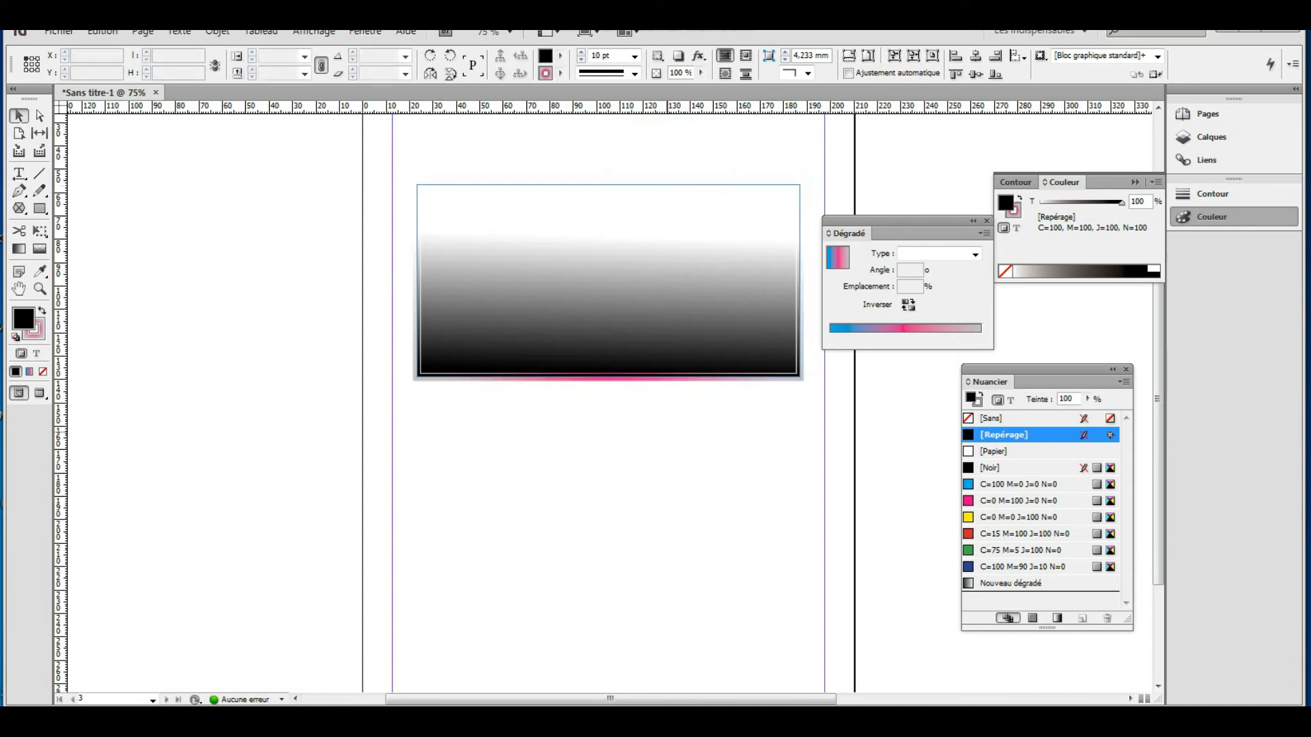
{"action": "left_click", "coordinate": [656, 375]}
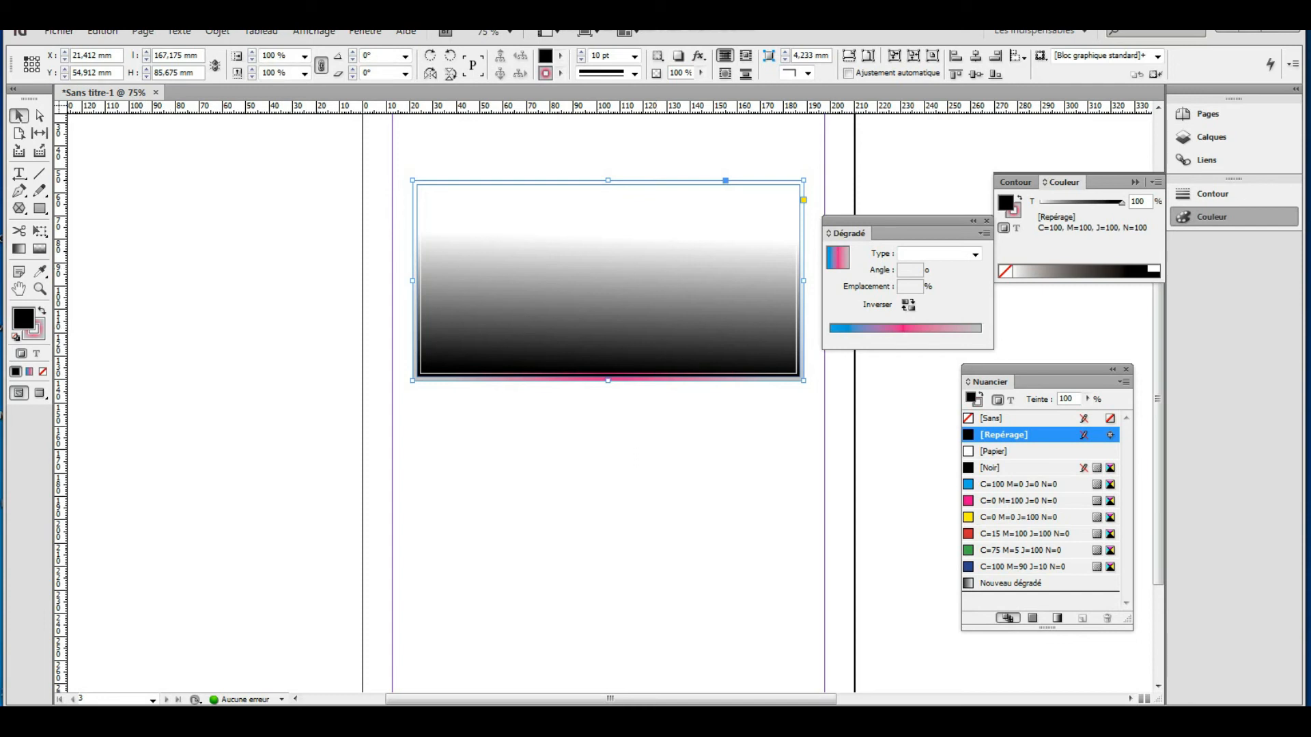
{"action": "key", "text": "x"}
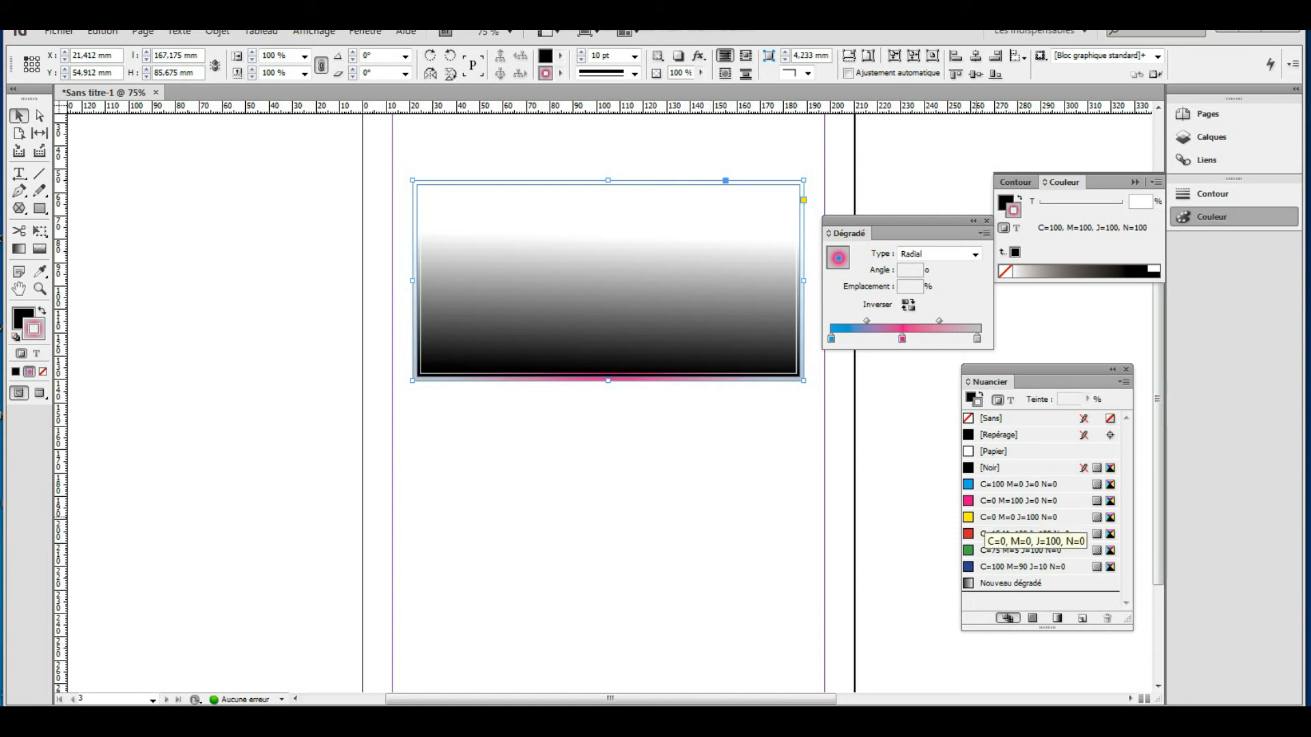
Add a yellow C=0 M=0 J=100 N=0 stop to the stroke gradient and make it Linear.
{"action": "left_click", "coordinate": [969, 517]}
{"action": "left_click_drag", "start_coordinate": [932, 329], "coordinate": [932, 331]}
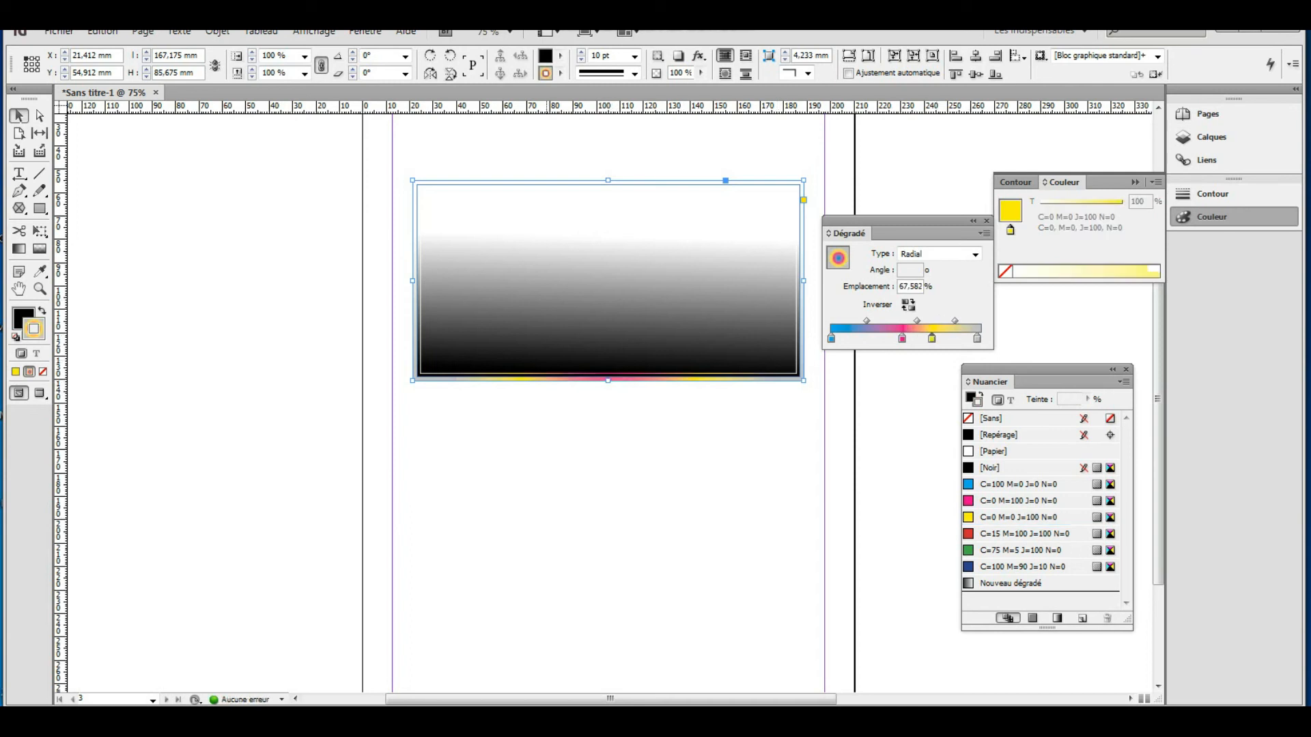
{"action": "left_click", "coordinate": [975, 254]}
{"action": "left_click", "coordinate": [935, 267]}
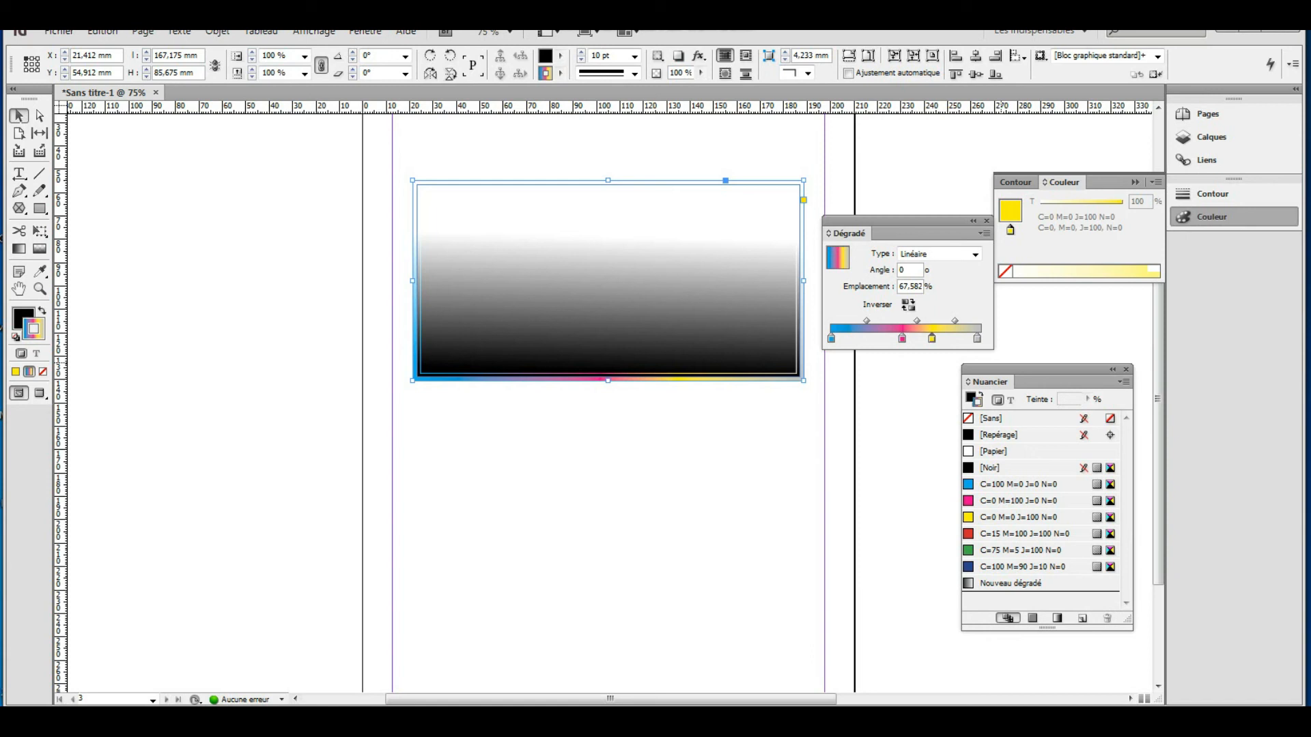
Draw a roughly 105 × 96.5 mm circle below the rectangle with the Ellipse tool.
{"action": "left_click", "coordinate": [39, 208]}
{"action": "left_click", "coordinate": [102, 226]}
{"action": "mouse_move", "coordinate": [489, 448]}
{"action": "left_mouse_down"}
{"action": "mouse_move", "coordinate": [653, 588]}
{"action": "mouse_move", "coordinate": [731, 629]}
{"action": "mouse_move", "coordinate": [735, 674]}
{"action": "left_mouse_up"}
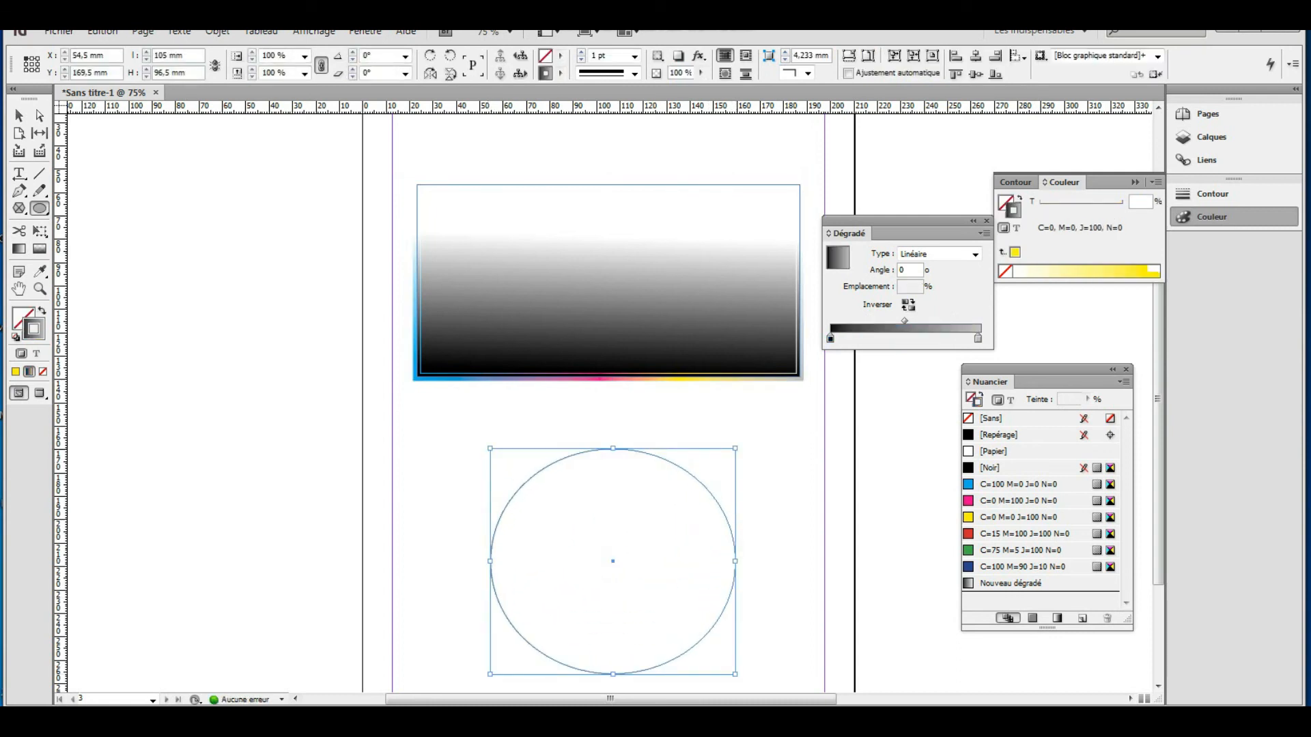
Gradient-feather the circle toward its lower right and fill it with cyan C=100 M=0 J=0 N=0.
{"action": "left_click", "coordinate": [40, 249]}
{"action": "left_click_drag", "start_coordinate": [513, 498], "coordinate": [693, 635]}
{"action": "left_click", "coordinate": [560, 56]}
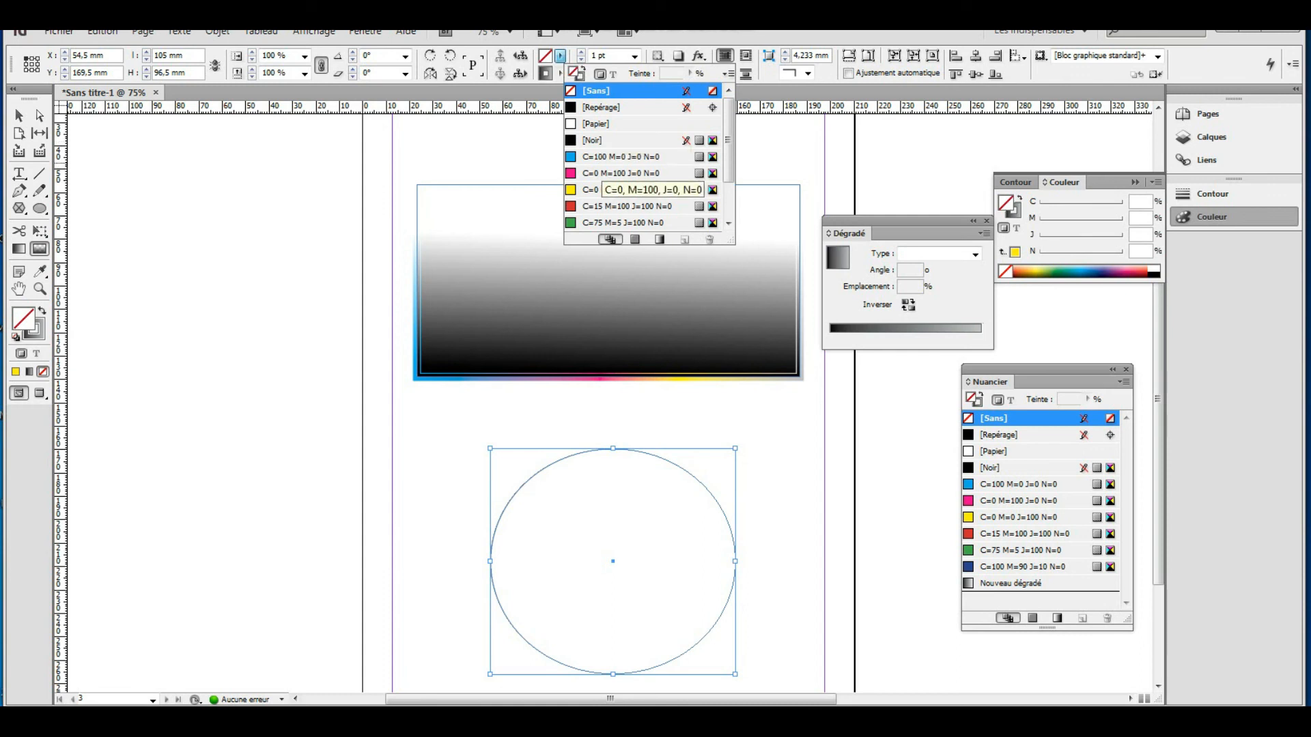
{"action": "left_click", "coordinate": [607, 157]}
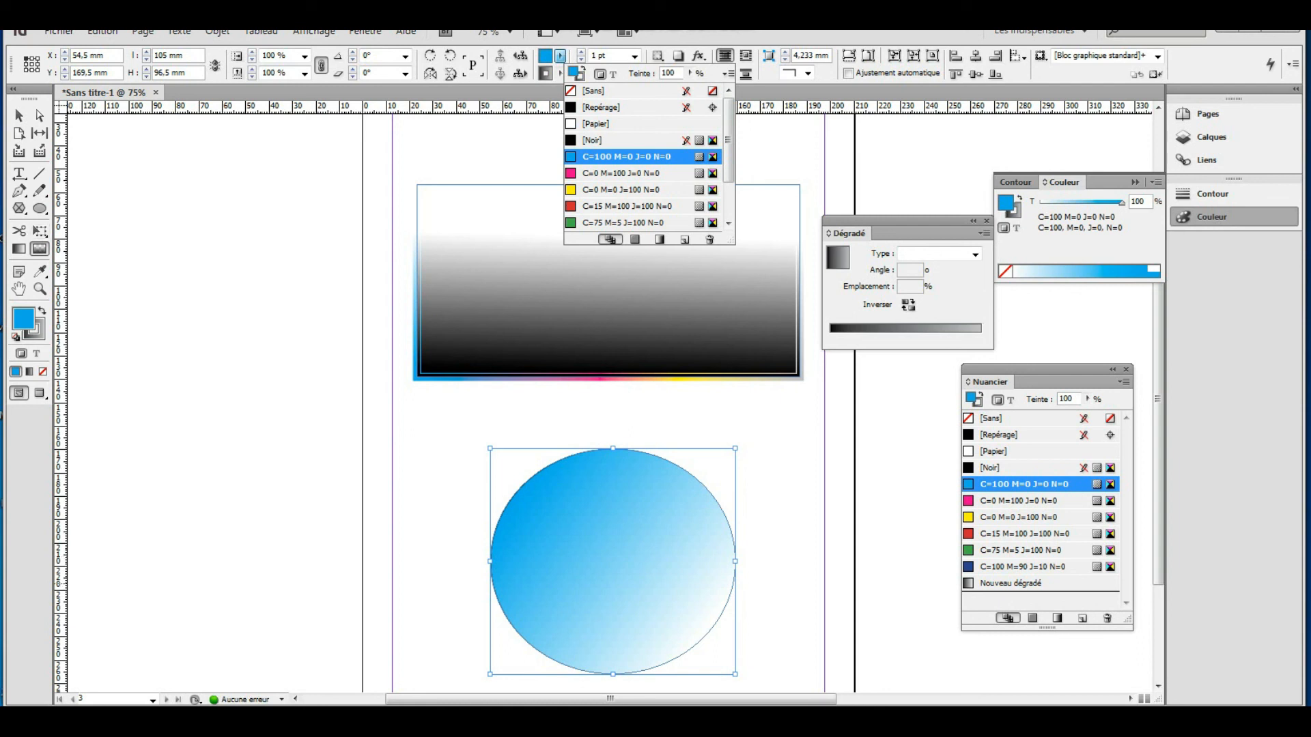
{"action": "left_click", "coordinate": [976, 254]}
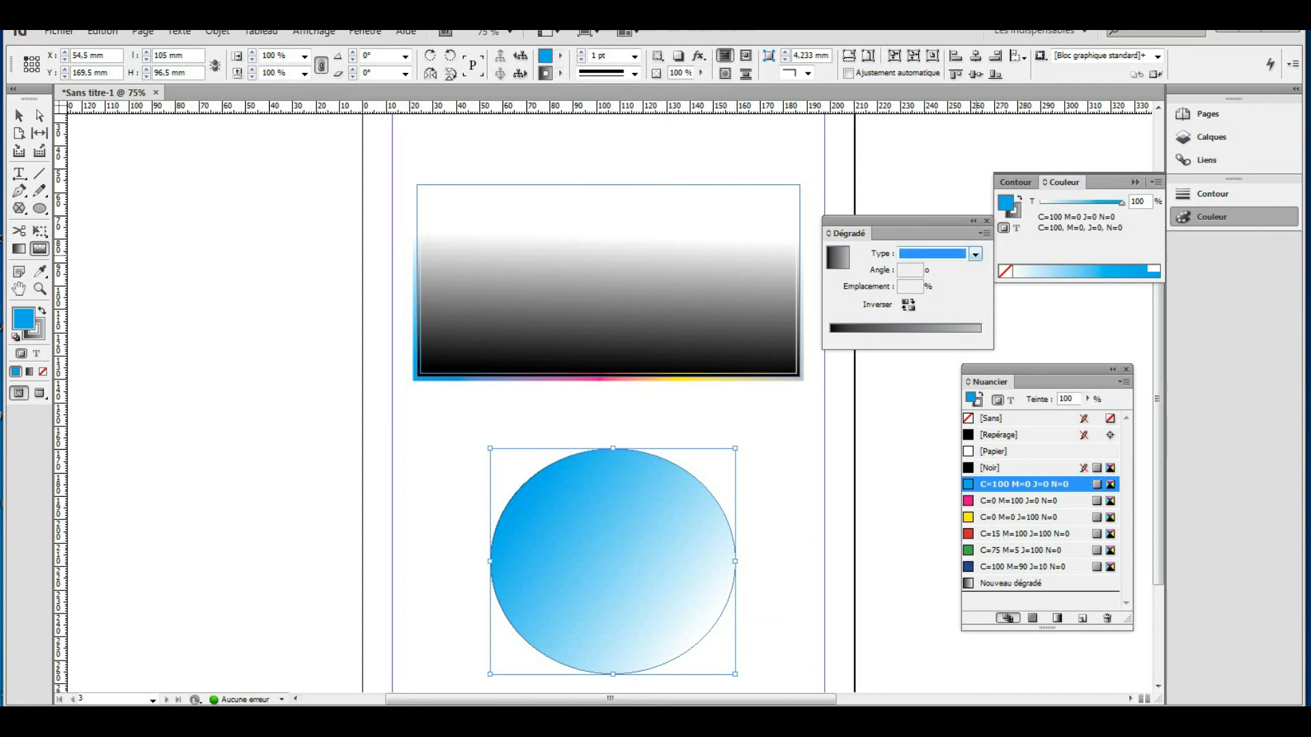
{"action": "left_click", "coordinate": [975, 254]}
Make the circle's gradient Radial with magenta, yellow and green stops, then deselect it.
{"action": "left_click", "coordinate": [918, 277]}
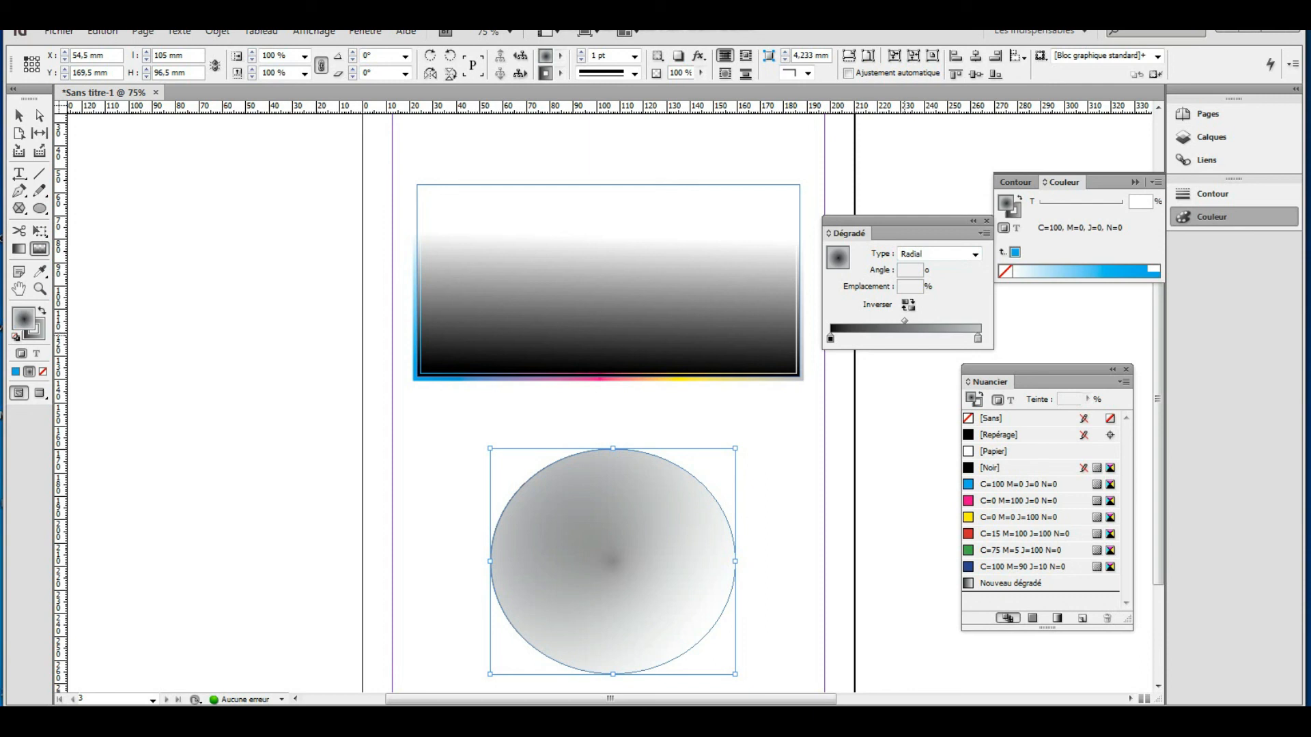
{"action": "left_click", "coordinate": [969, 504]}
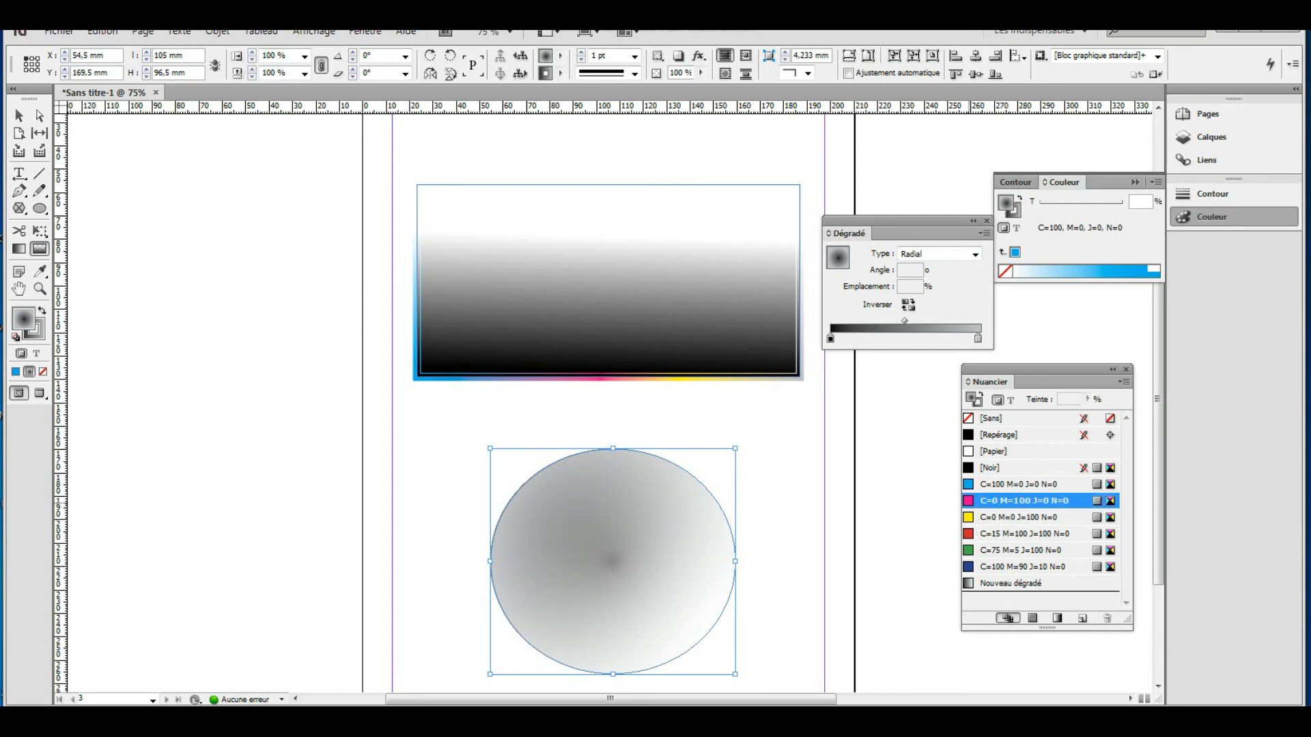
{"action": "left_click_drag", "start_coordinate": [970, 503], "coordinate": [874, 332]}
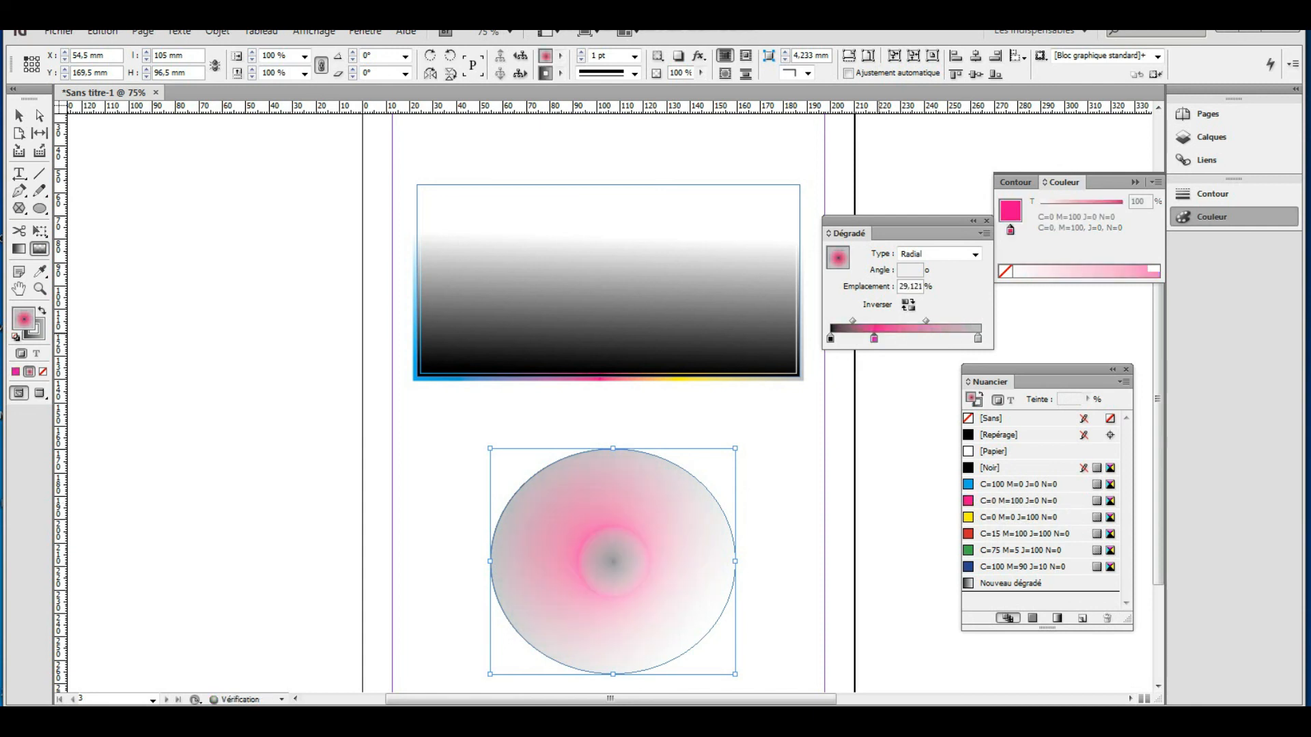
{"action": "left_click_drag", "start_coordinate": [976, 518], "coordinate": [921, 332]}
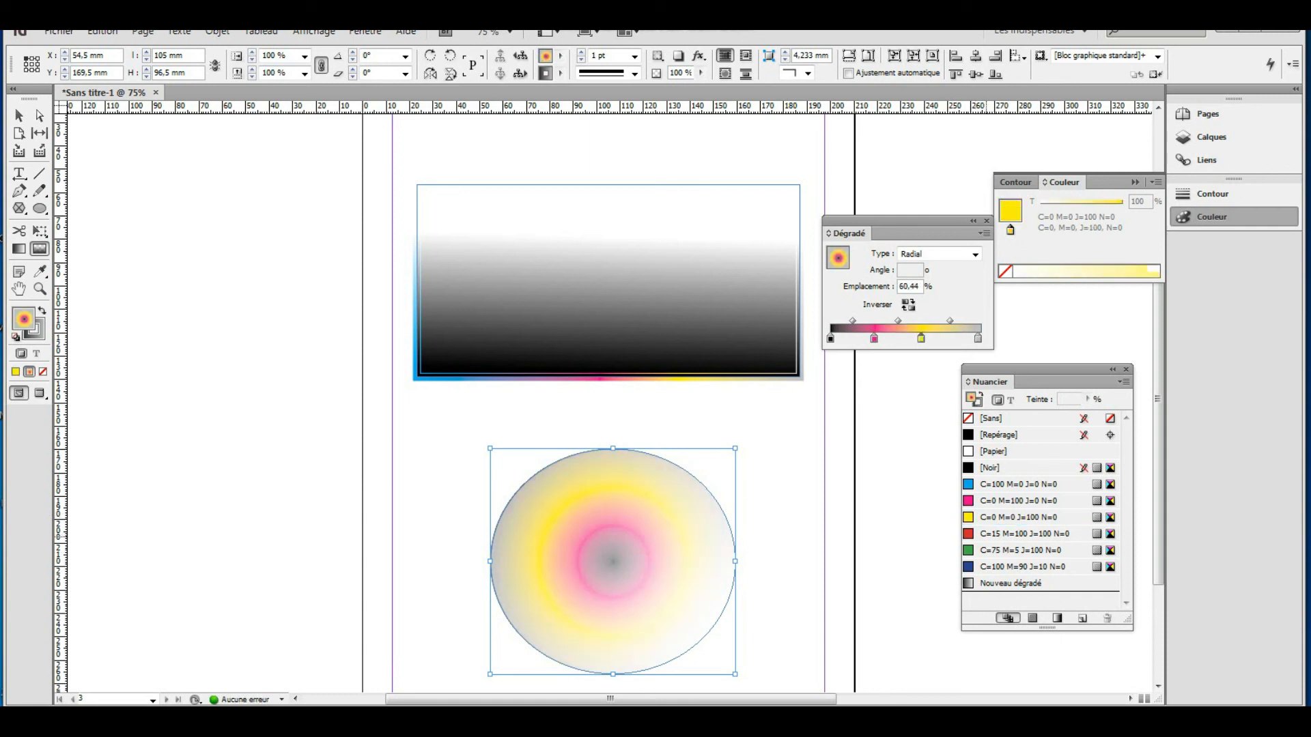
{"action": "left_click_drag", "start_coordinate": [989, 550], "coordinate": [946, 336]}
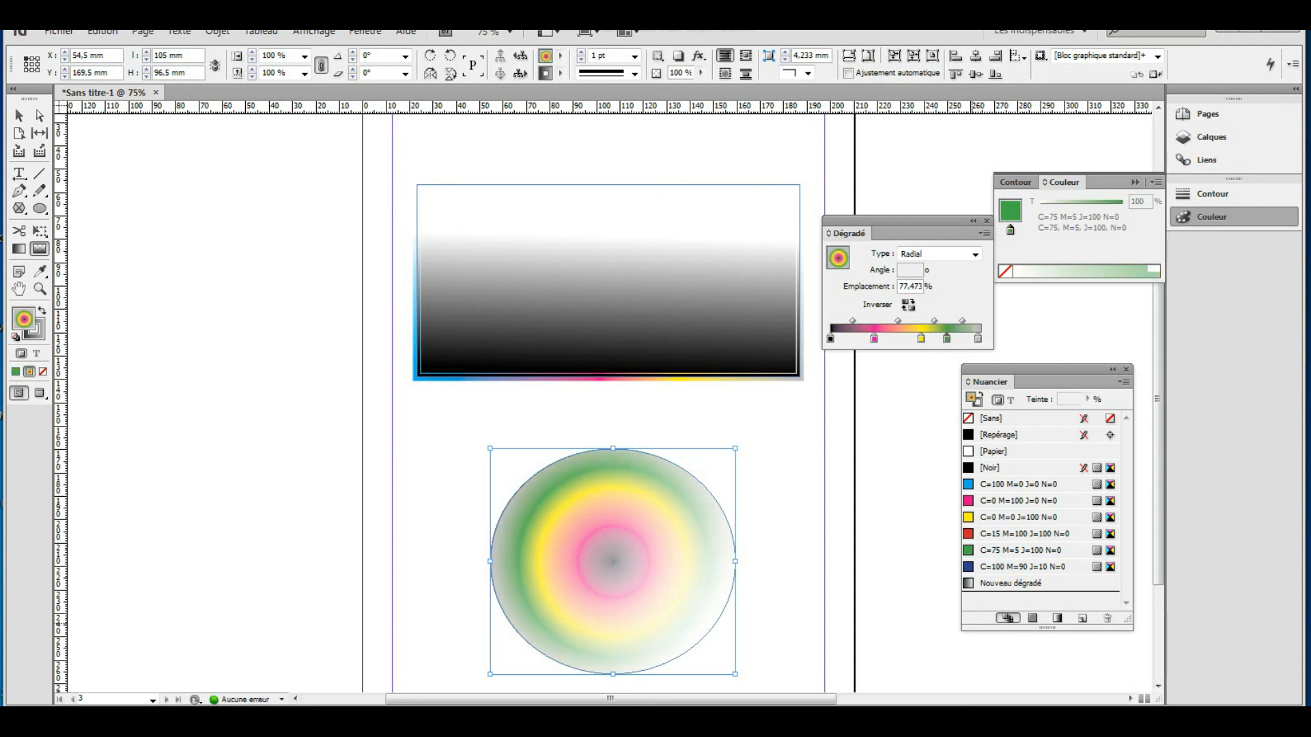
{"action": "key", "text": "v"}
{"action": "left_click", "coordinate": [778, 538]}
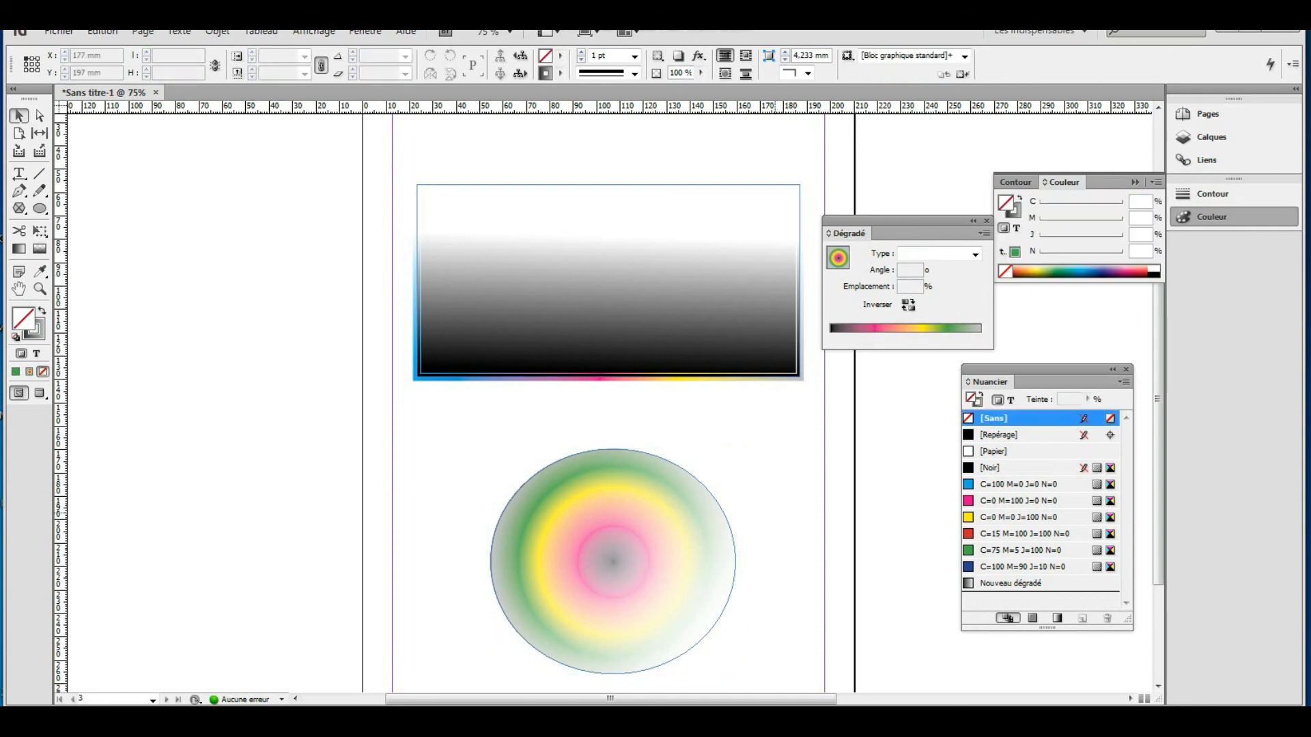
Reapply the circle's cyan fill and set its gradient type back to Radial.
{"action": "left_click", "coordinate": [732, 537]}
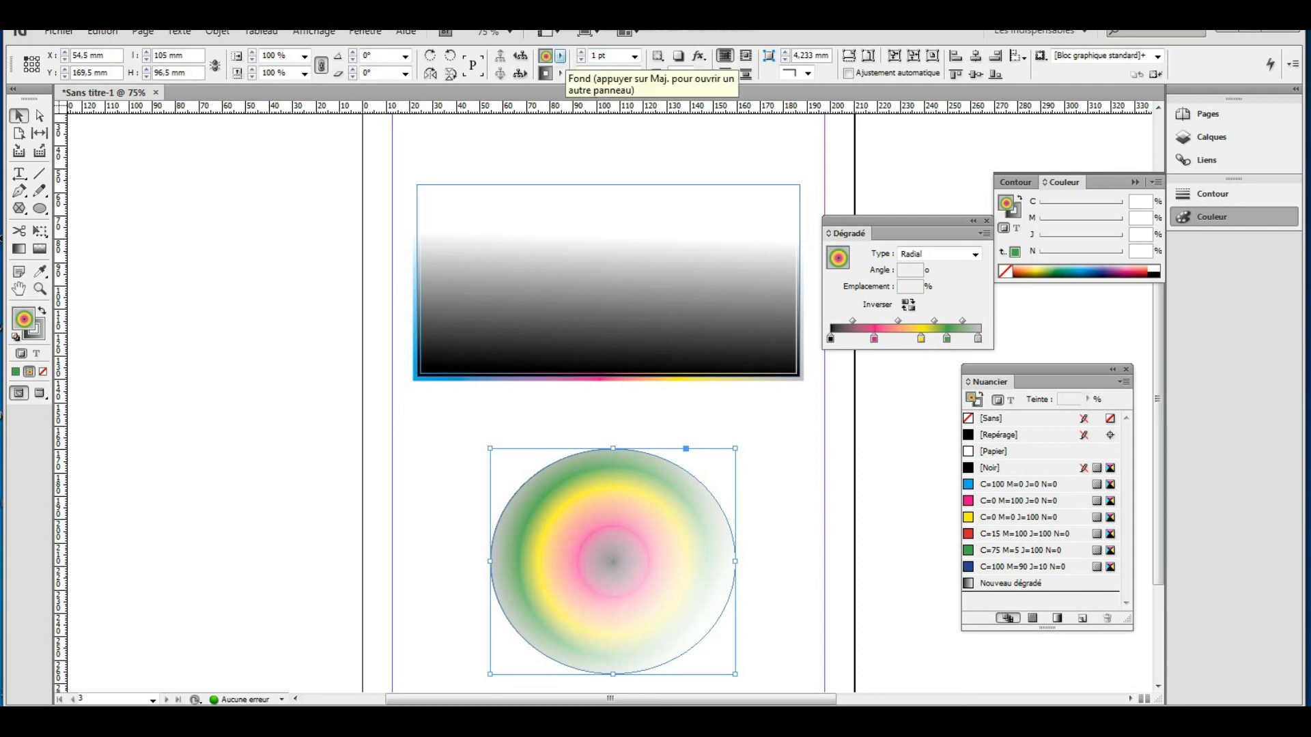
{"action": "left_click", "coordinate": [560, 56]}
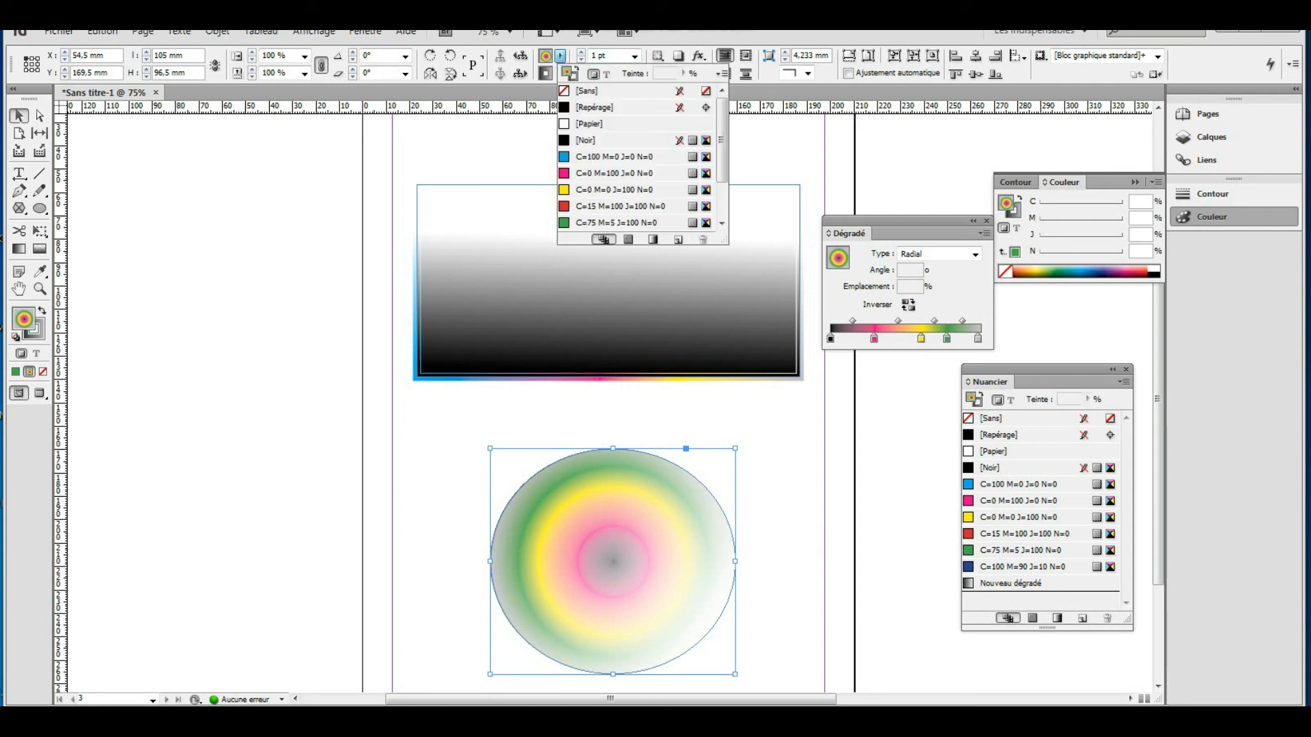
{"action": "left_click", "coordinate": [589, 91]}
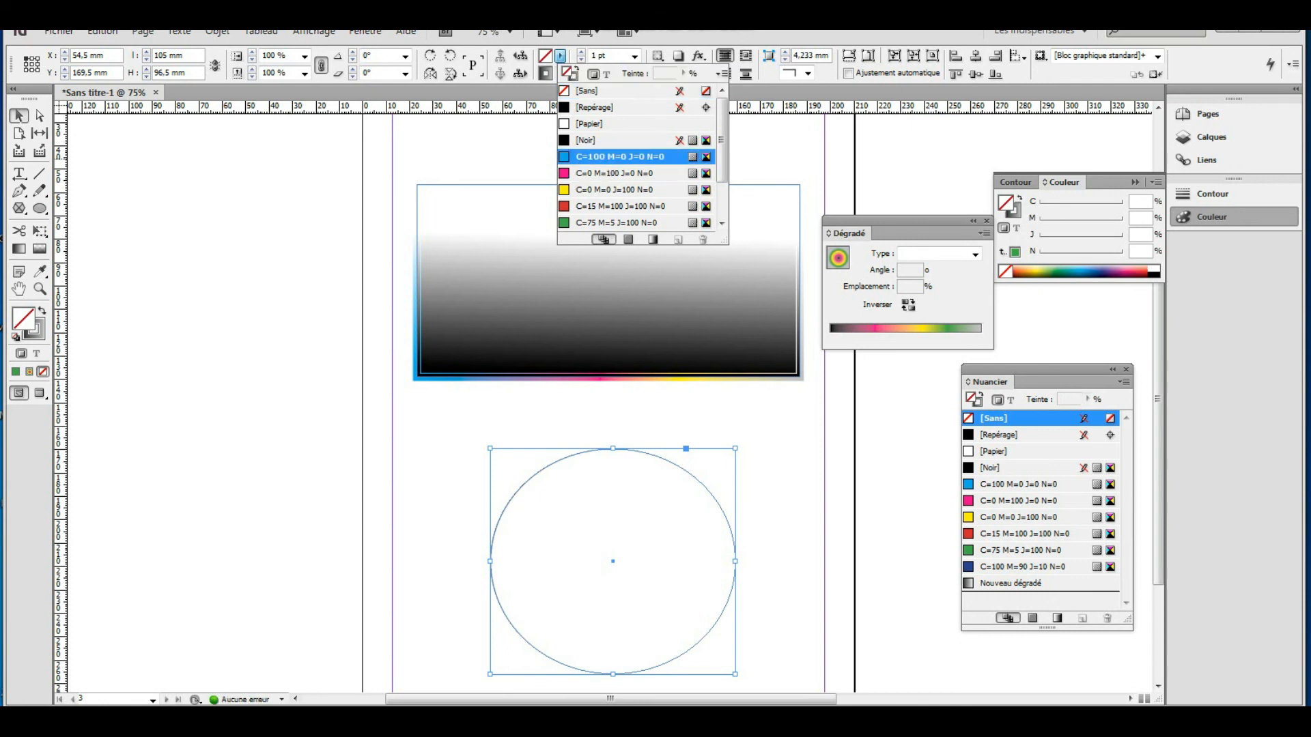
{"action": "left_click", "coordinate": [618, 156]}
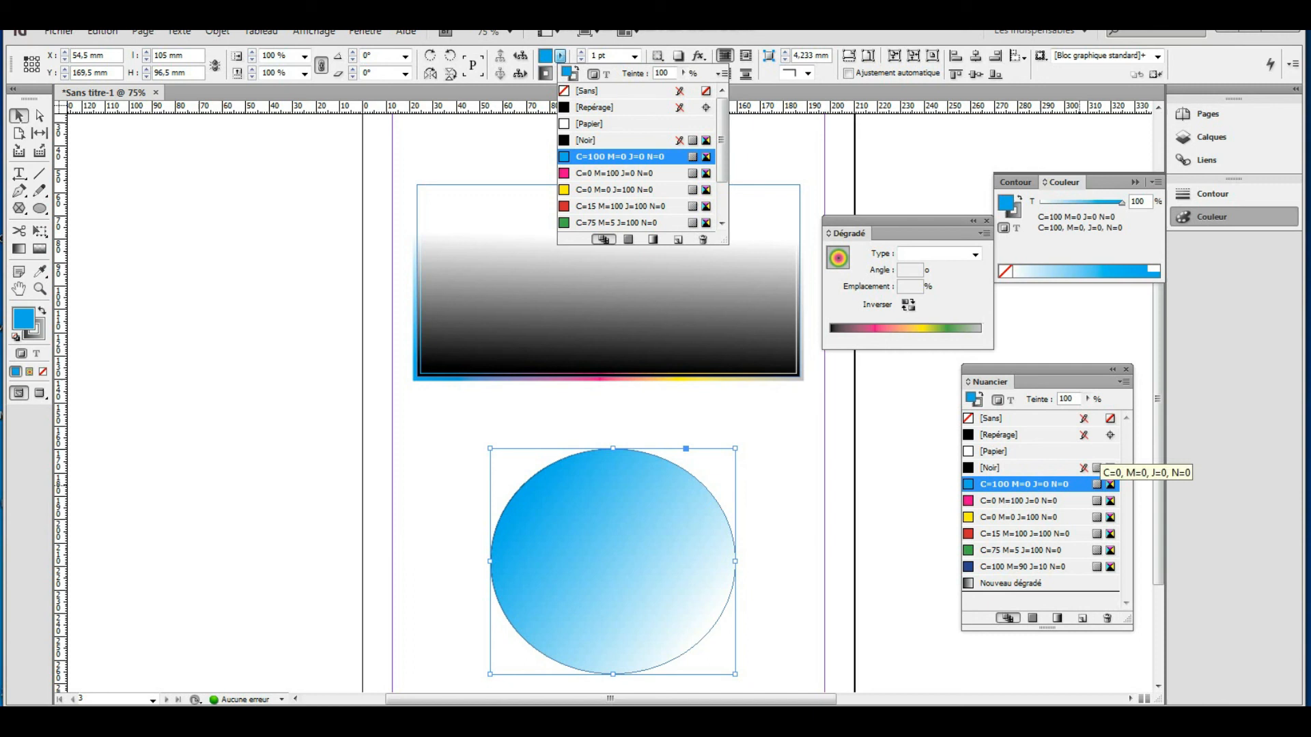
{"action": "left_click", "coordinate": [975, 254]}
{"action": "left_click", "coordinate": [975, 254]}
{"action": "left_click", "coordinate": [938, 278]}
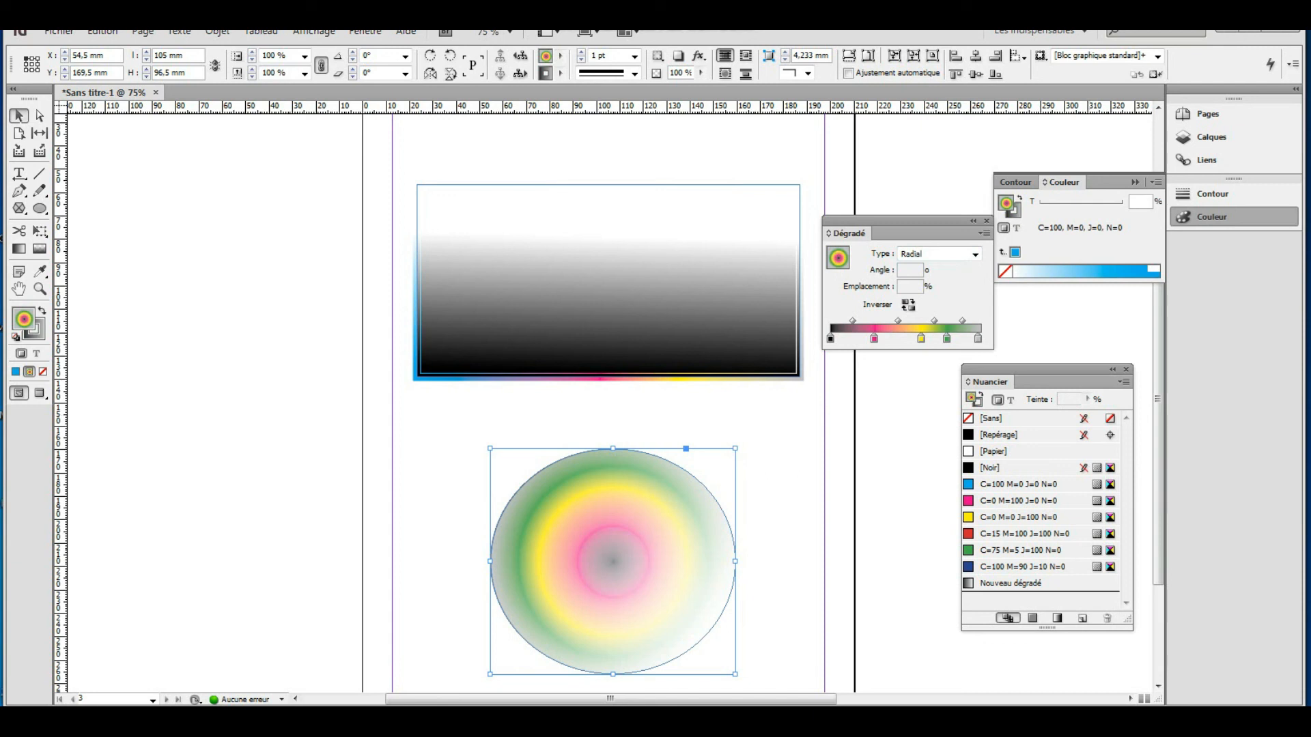
Set the circle's outline to [None] and move it up-left just beneath the rectangle.
{"action": "left_click", "coordinate": [560, 73]}
{"action": "left_click", "coordinate": [592, 108]}
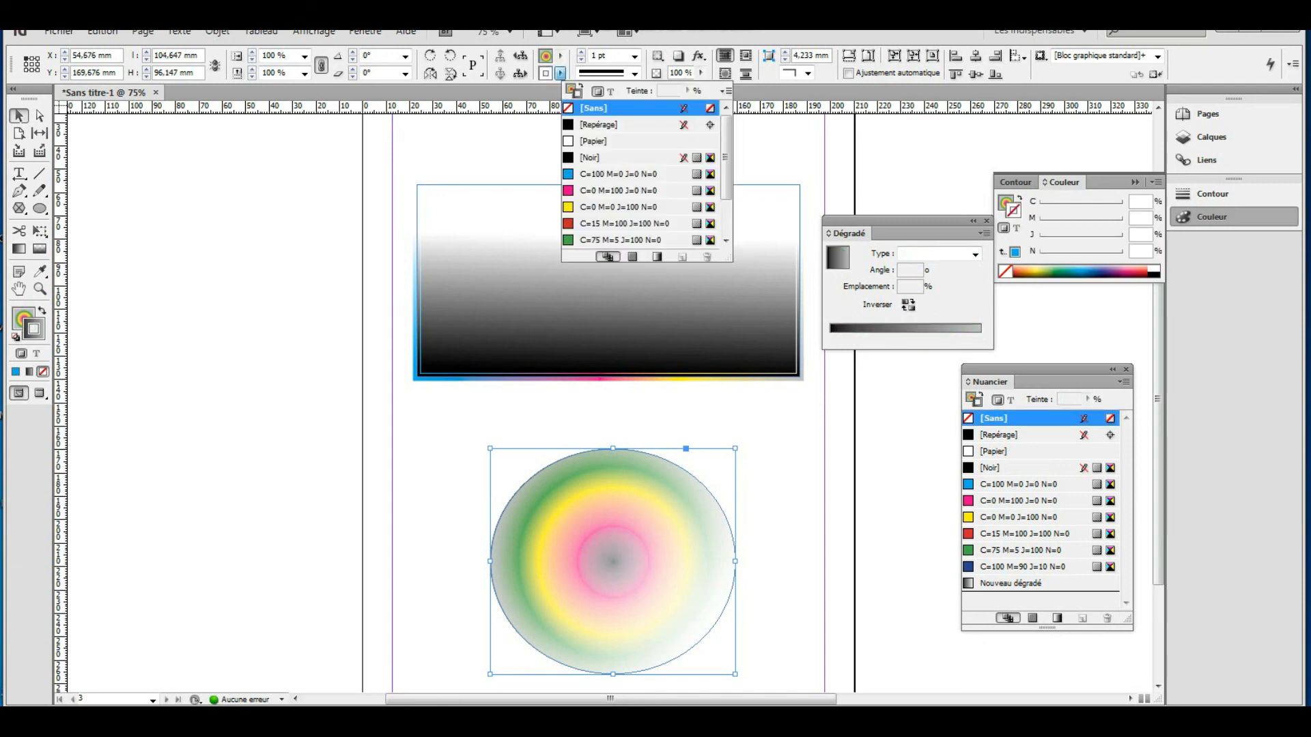
{"action": "left_click", "coordinate": [775, 483]}
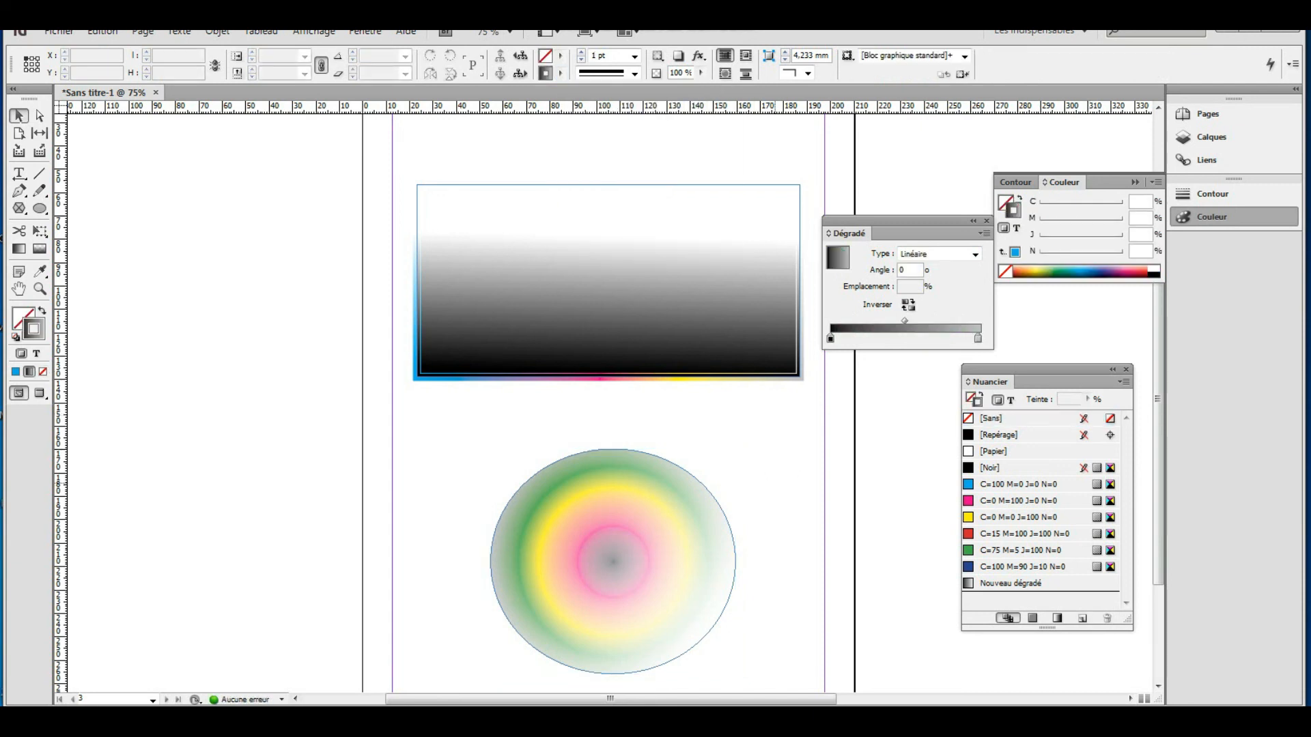
{"action": "left_click_drag", "start_coordinate": [698, 538], "coordinate": [639, 489]}
{"action": "left_click", "coordinate": [750, 484]}
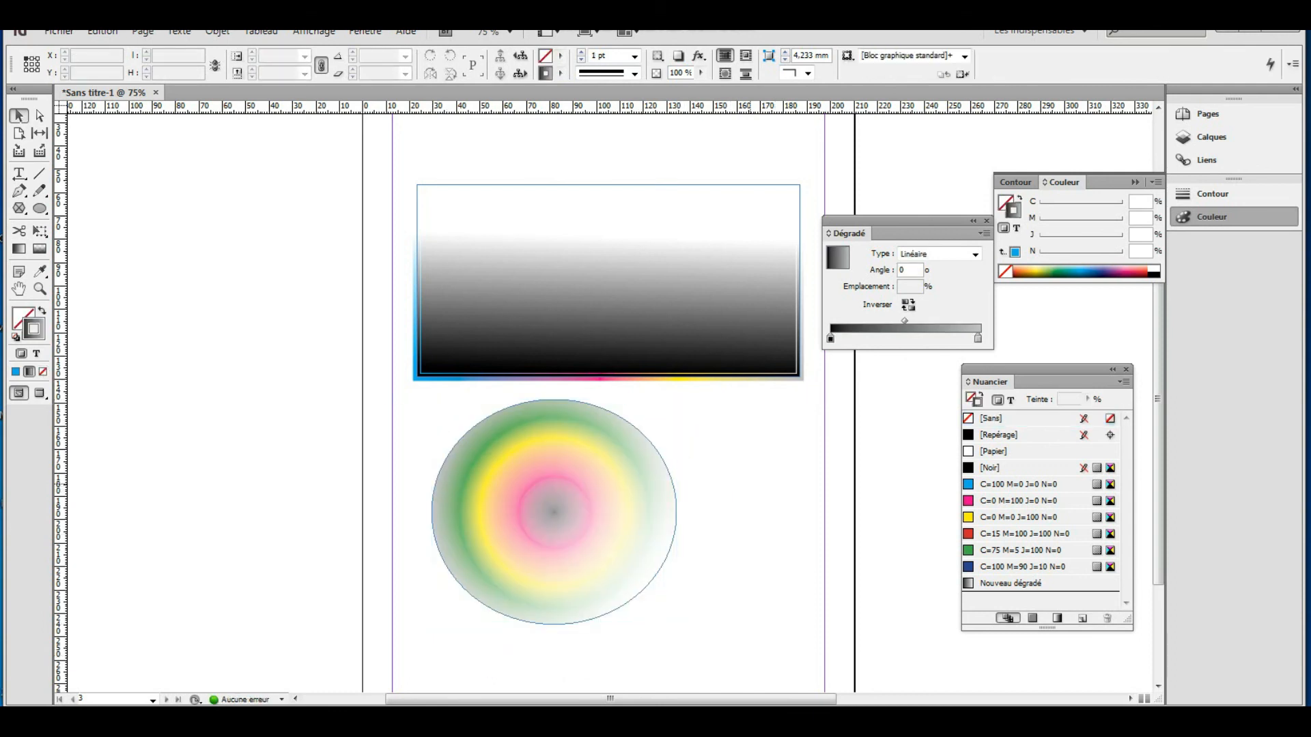